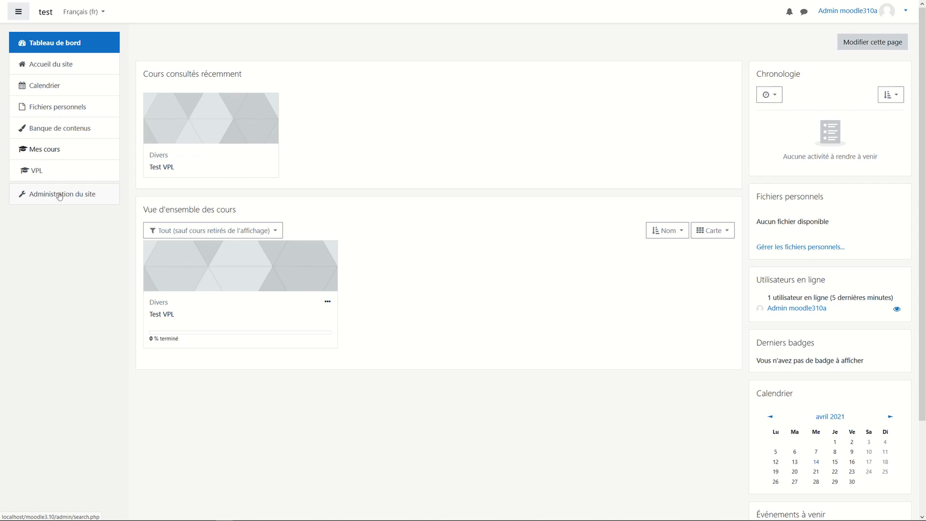
Open 'Administration du site' from the Dashboard's left navigation drawer.
left_click(68, 195)
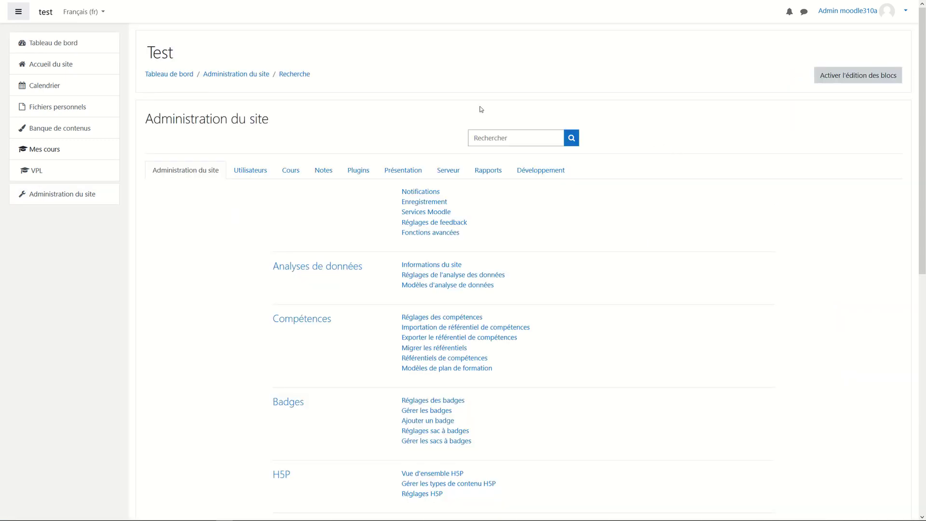
Open the Utilisateurs tab's 'Ajouter un utilisateur' form under Comptes.
left_click(251, 171)
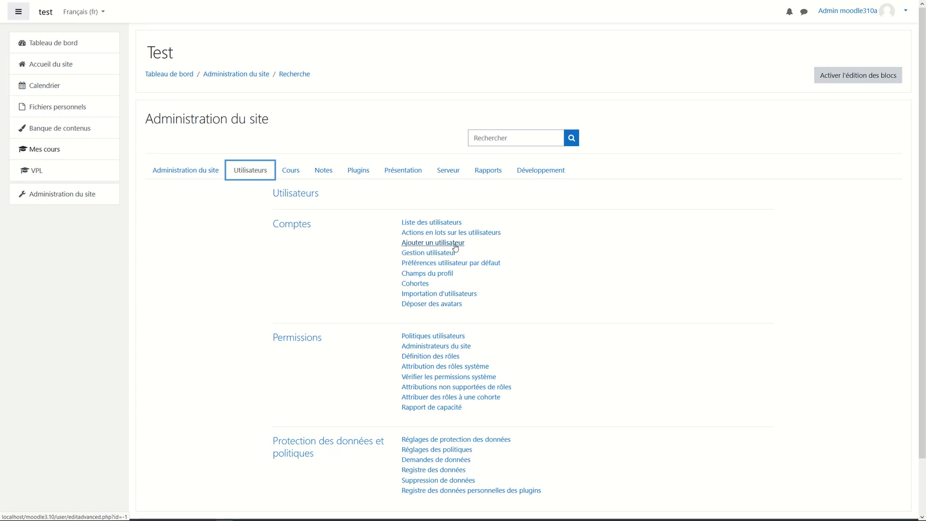
left_click(455, 248)
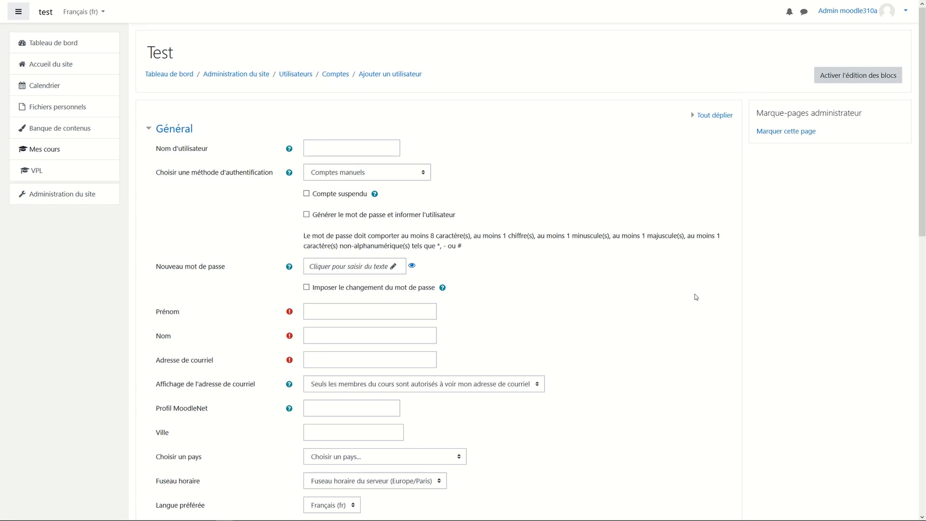
Enter the new user's username and tick 'Générer le mot de passe'.
left_click(377, 148)
type("xy")
left_click(306, 214)
Fill in the user's first name, last name and e-mail address.
scroll(530, 241, "down", 2)
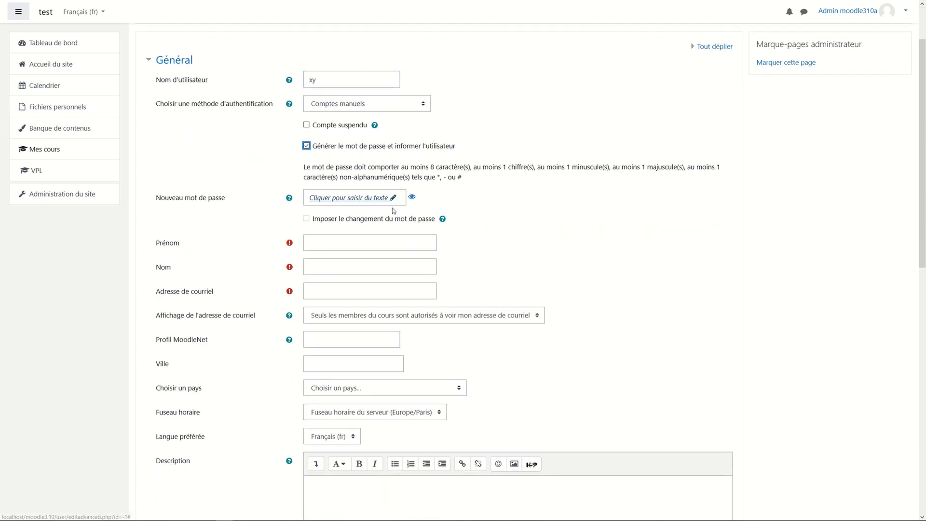
left_click(399, 243)
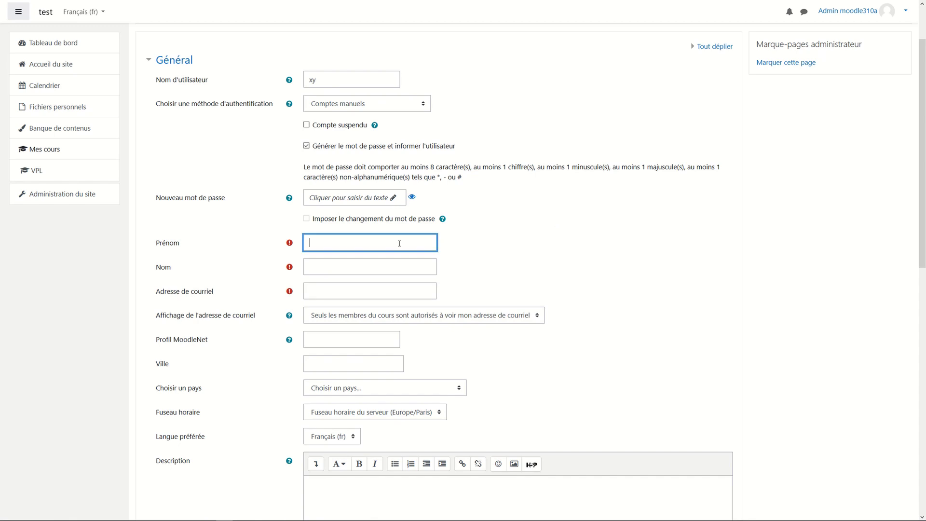
type("x")
left_click(405, 269)
type("y")
left_click(408, 286)
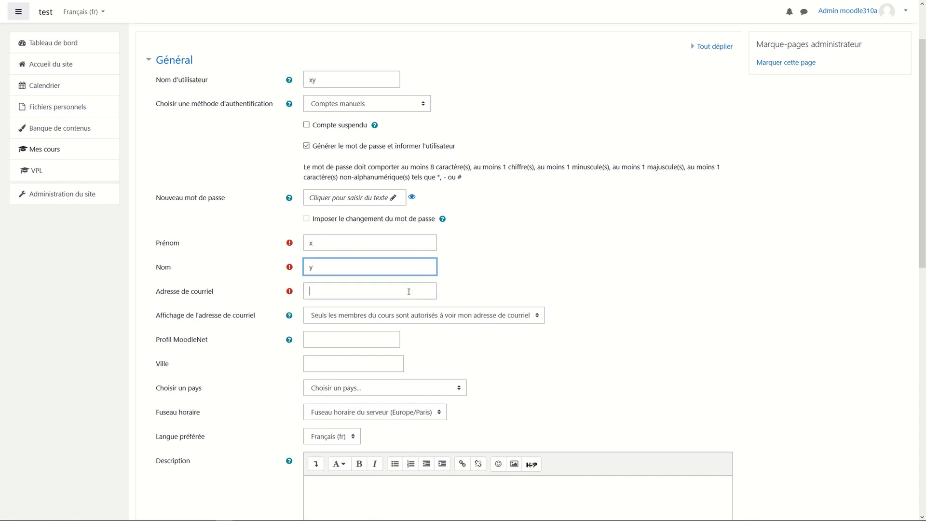
type("xy@exampl")
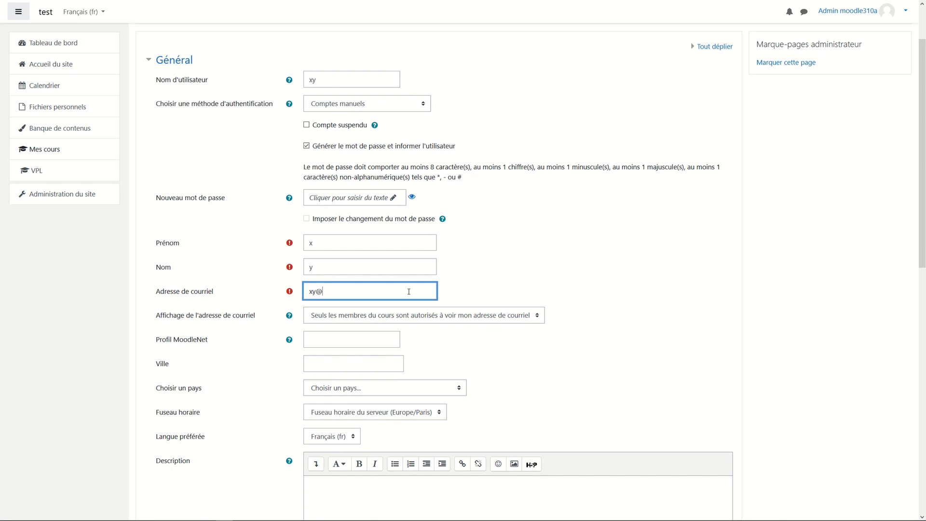
type("e.com")
left_click(637, 306)
scroll(638, 307, "down", 10)
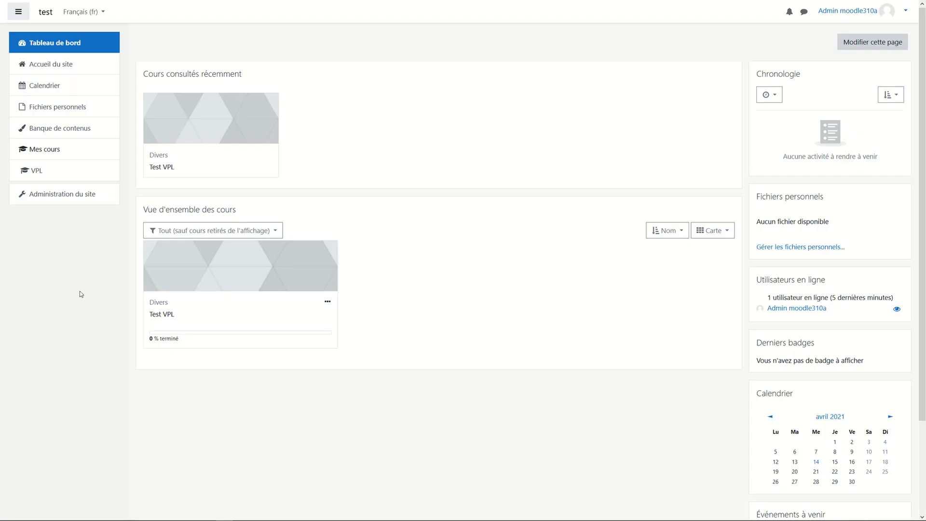
Open the 'Ajouter un cours' form from Site administration's Cours links.
left_click(55, 193)
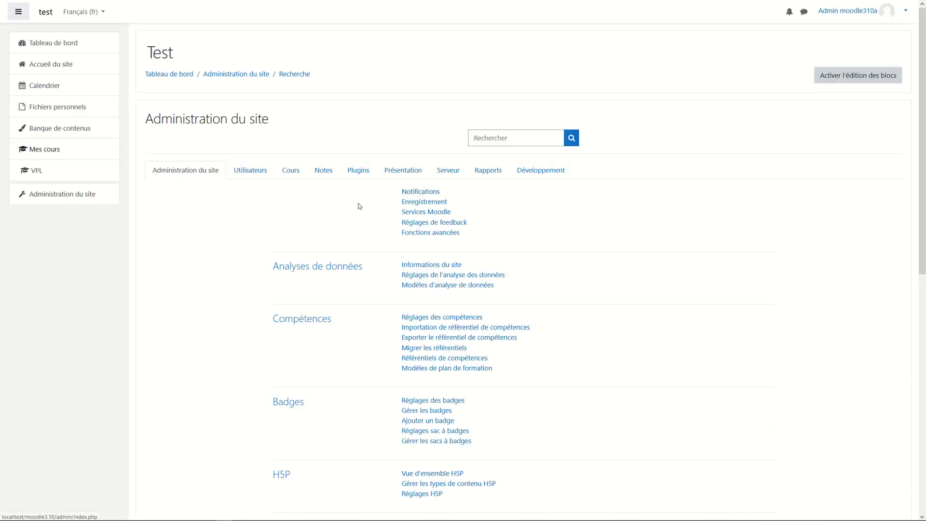
left_click(291, 171)
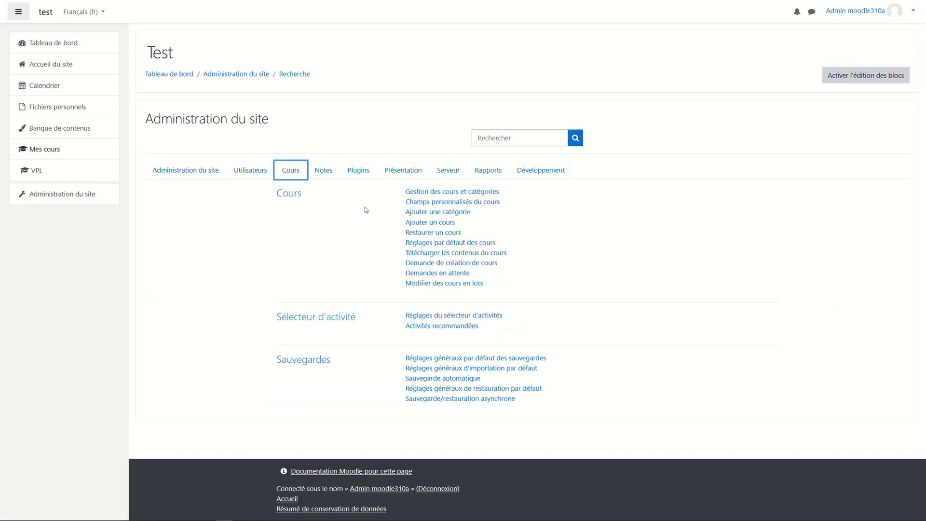
left_click(430, 224)
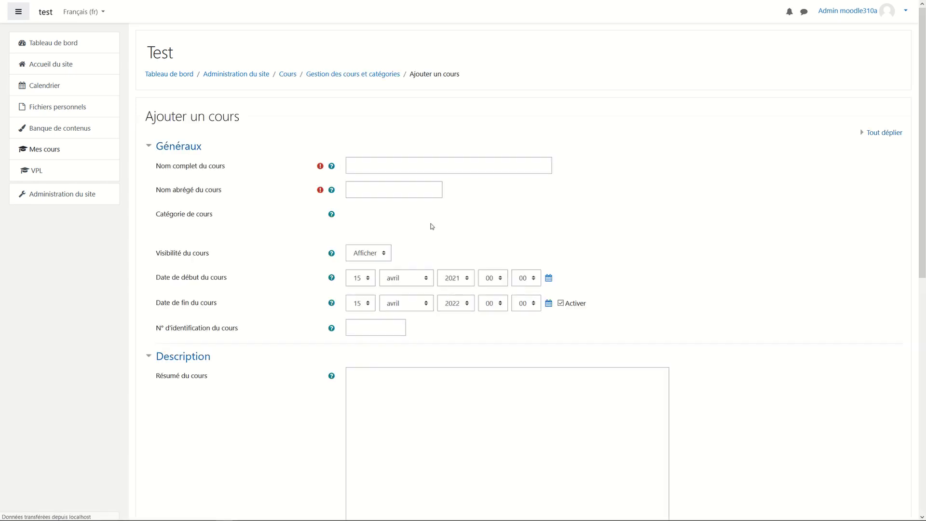
Enter 'test' as the course's full name and short name, then scroll down the form.
left_click(430, 166)
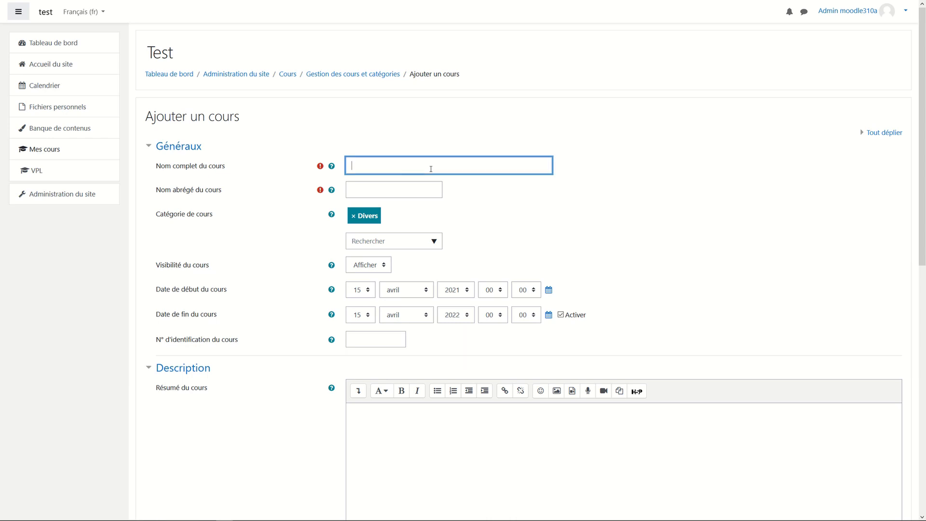
type("test")
left_click(410, 189)
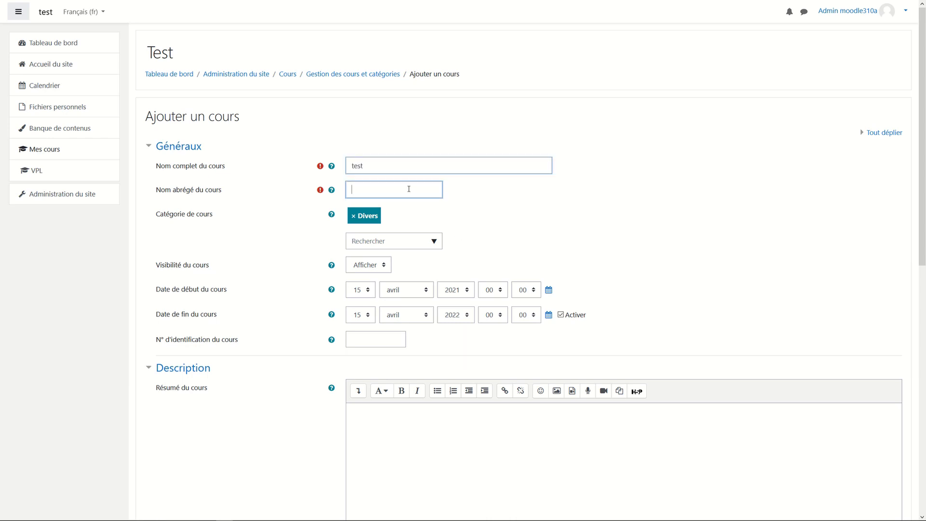
type("test")
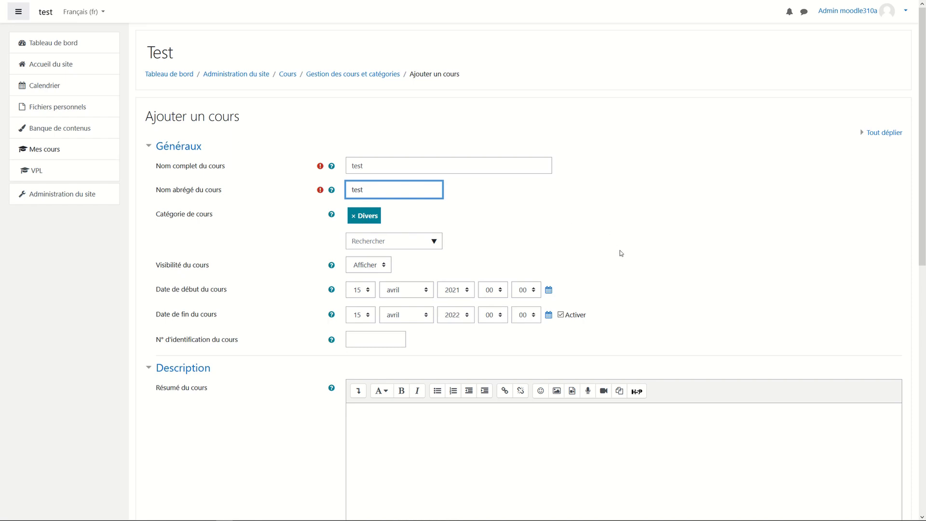
scroll(621, 253, "down", 2)
scroll(621, 254, "down", 8)
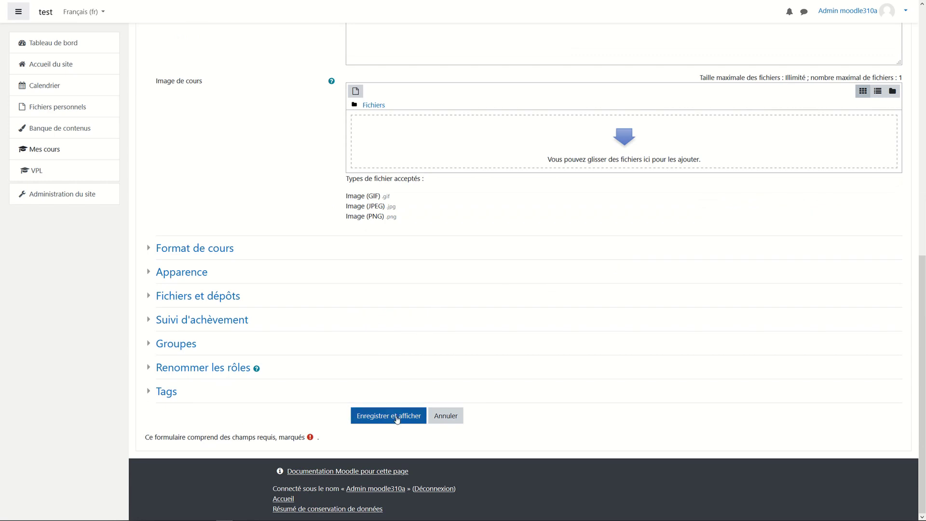
Save the course and enrol the newly created user in it as Étudiant.
left_click(397, 418)
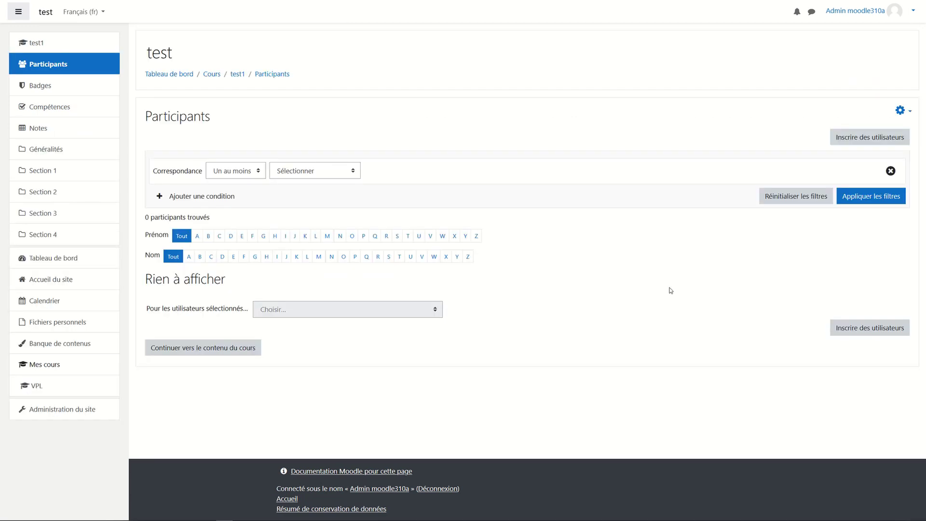
left_click(857, 330)
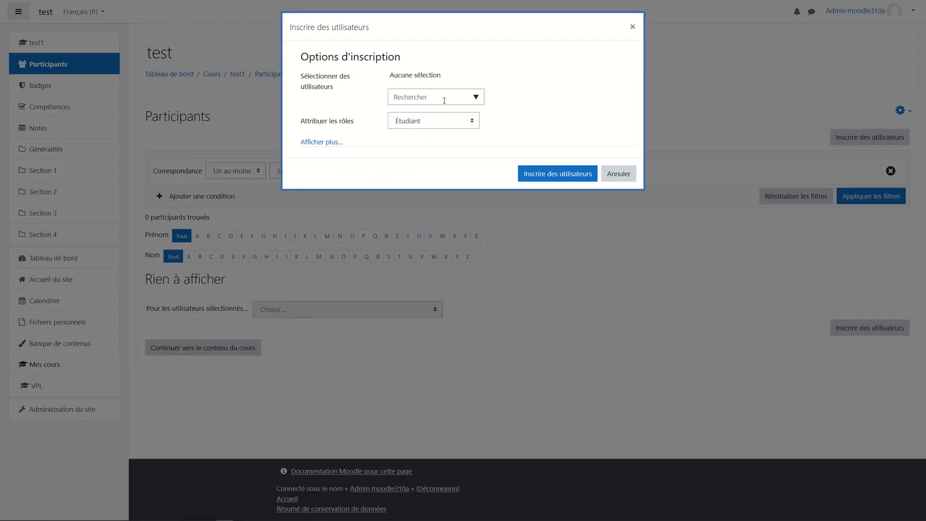
left_click(444, 100)
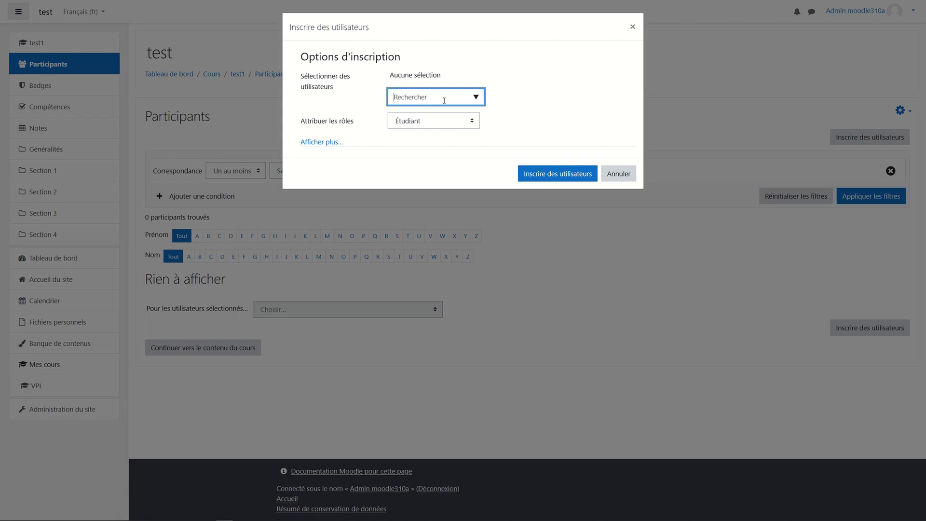
type("x")
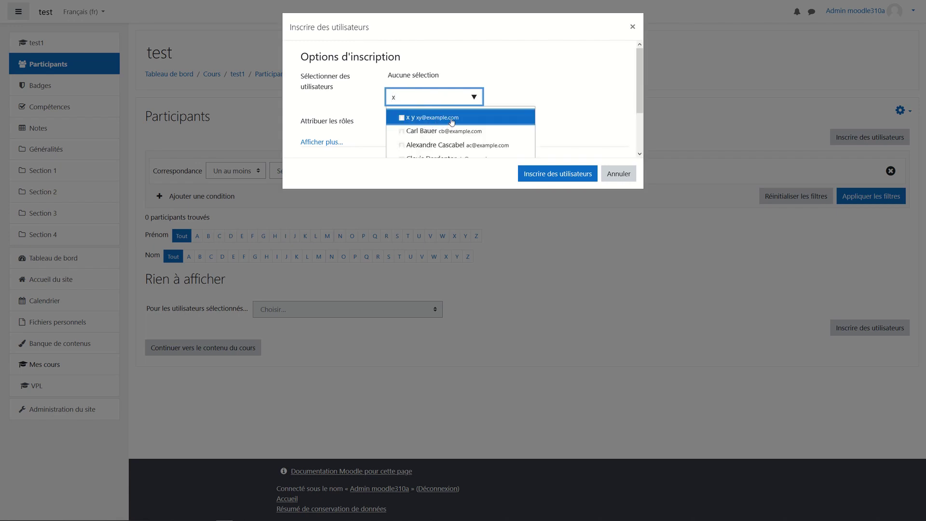
left_click(451, 120)
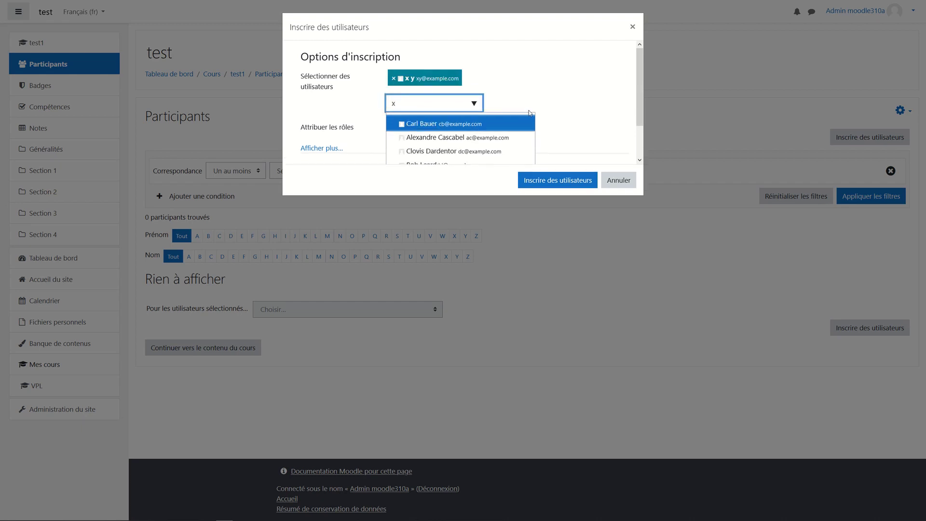
left_click(561, 104)
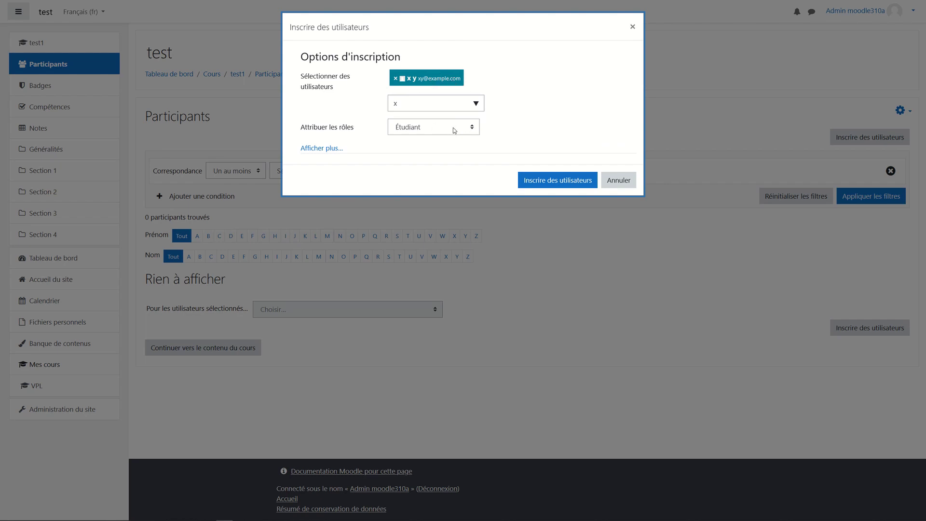
left_click(558, 181)
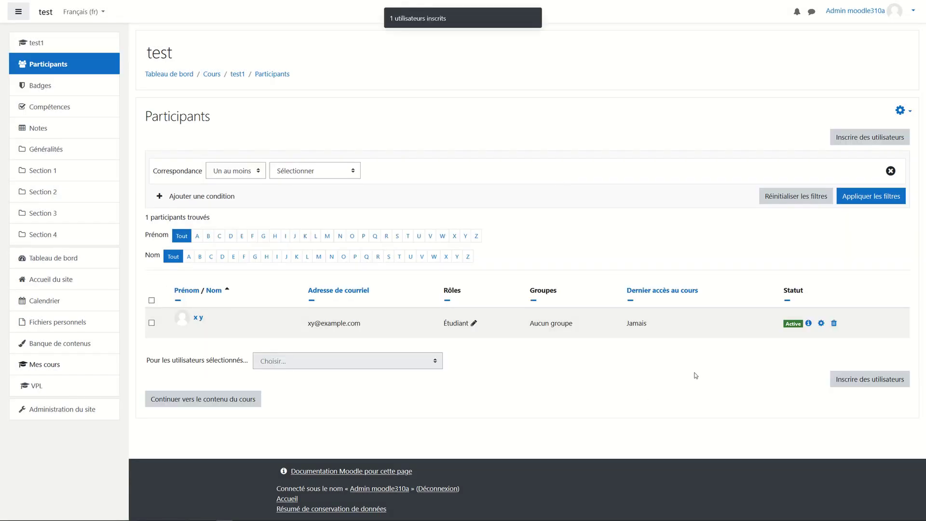
Enrol the admin account in course test with the Enseignant role, then go to the course content.
left_click(849, 381)
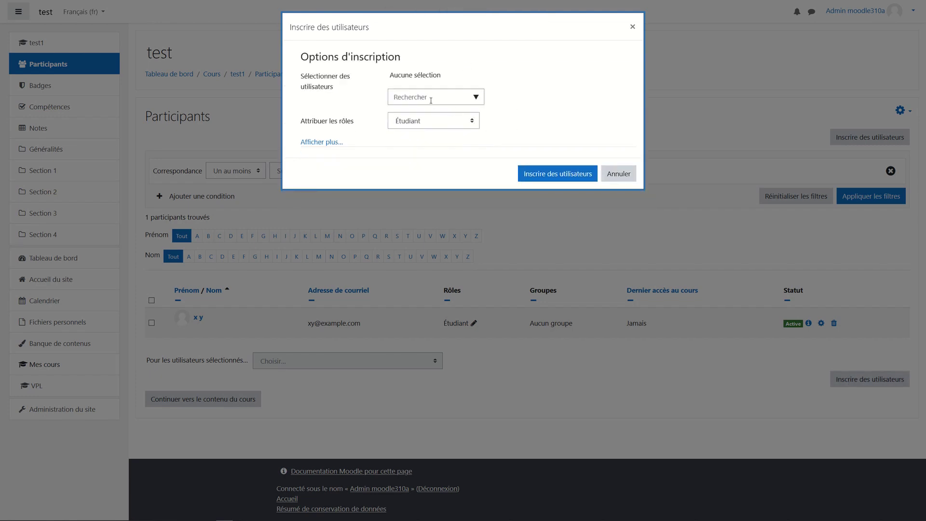
left_click(430, 100)
type("admin")
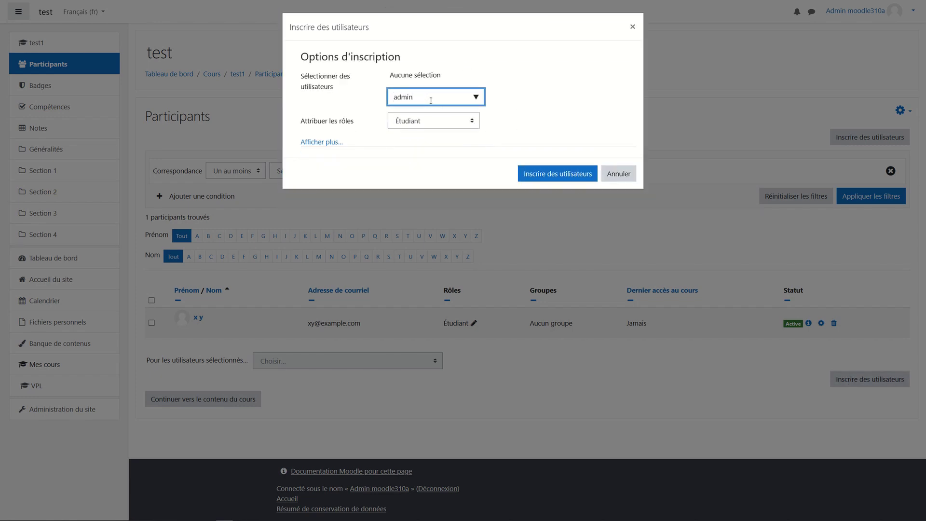
left_click(438, 117)
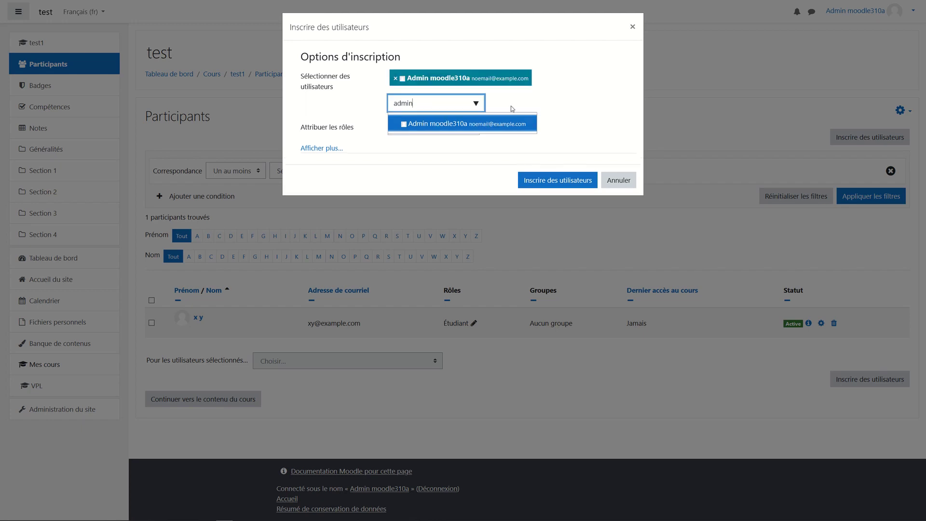
left_click(491, 143)
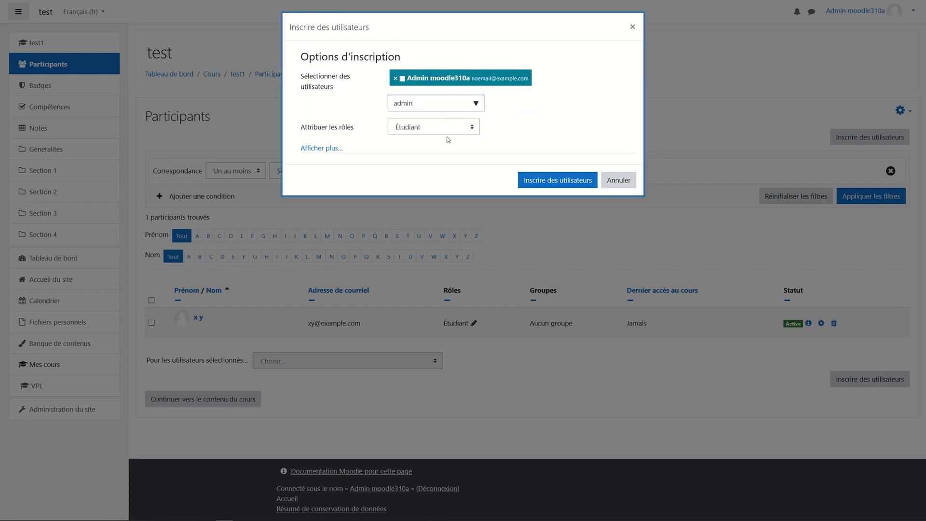
left_click(471, 128)
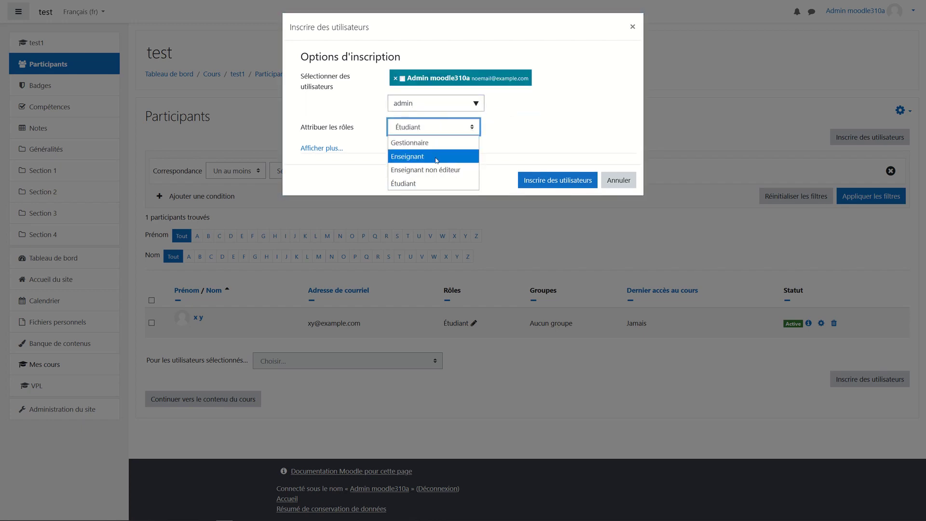
left_click(471, 155)
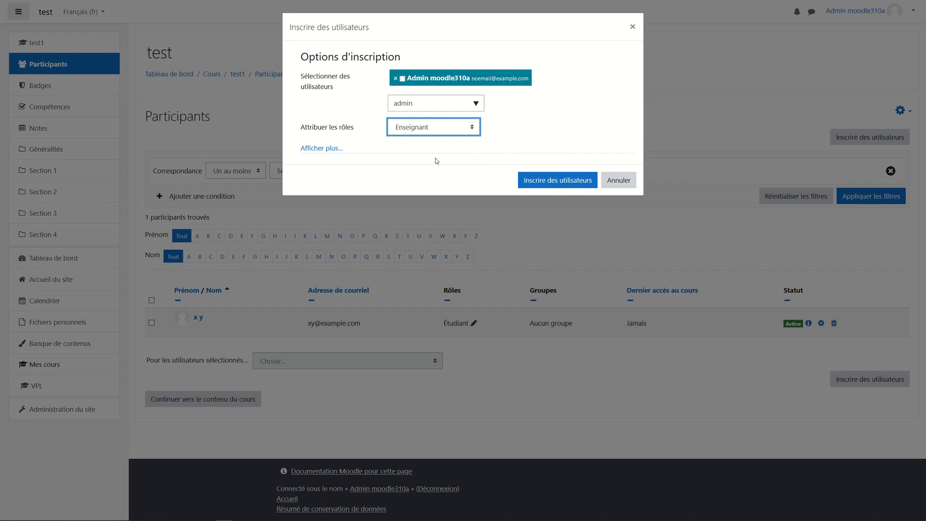
left_click(549, 183)
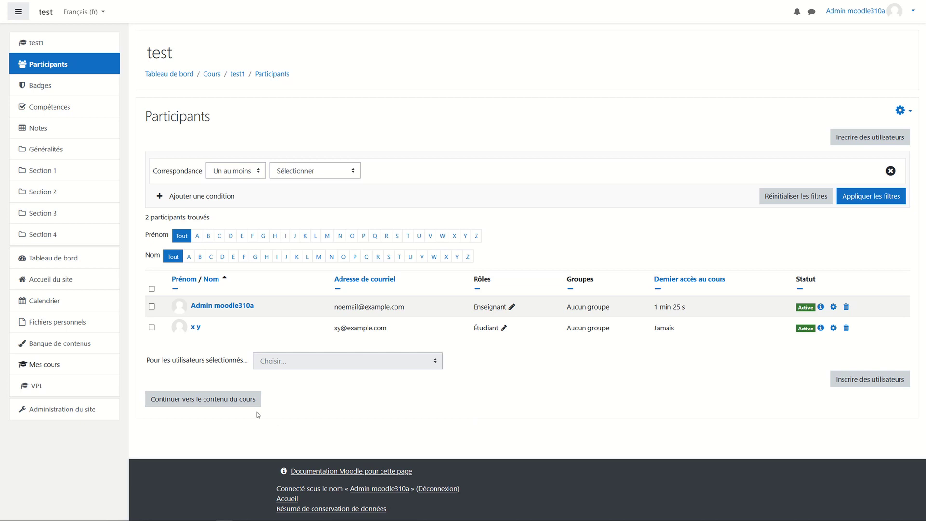
left_click(218, 405)
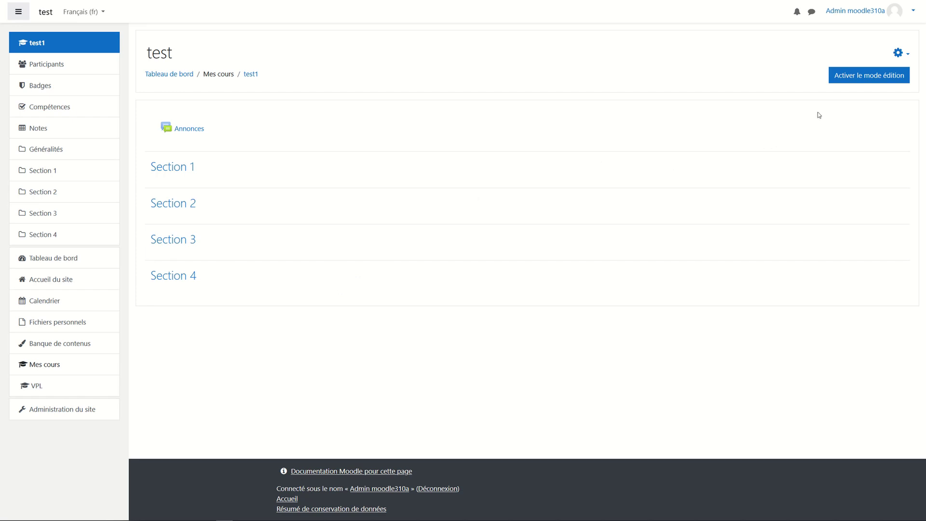
Turn on editing mode and rename Section 1 to 'Début'.
left_click(873, 80)
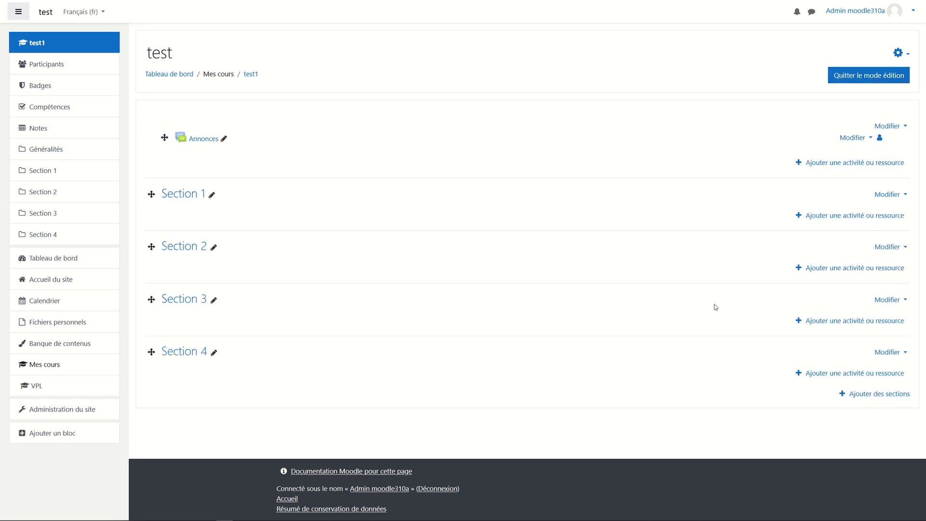
left_click(212, 195)
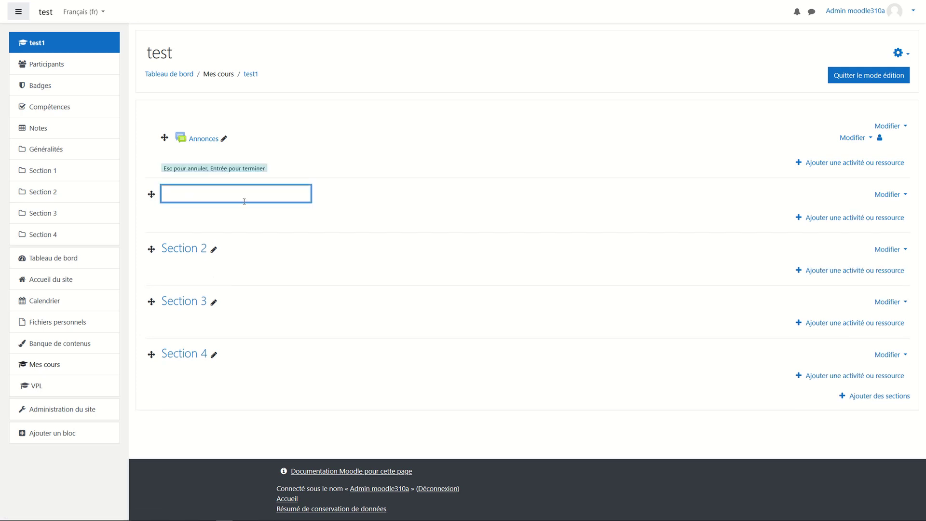
type("Début")
key("Return")
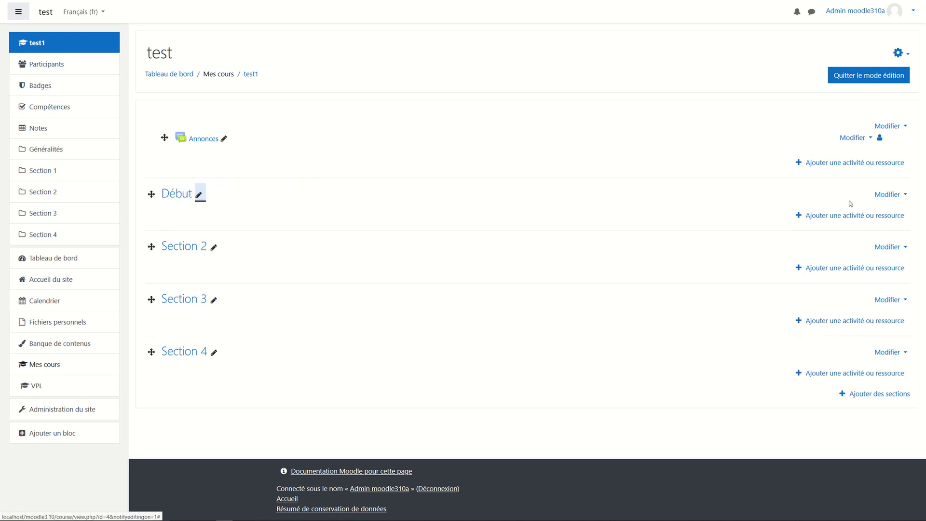
Mark Début as the current section and hide it from students.
left_click(887, 195)
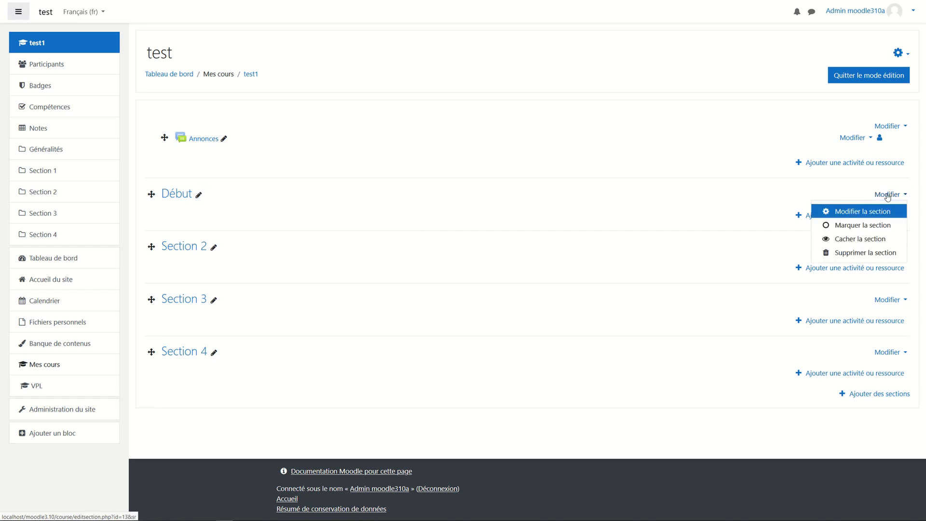
left_click(859, 226)
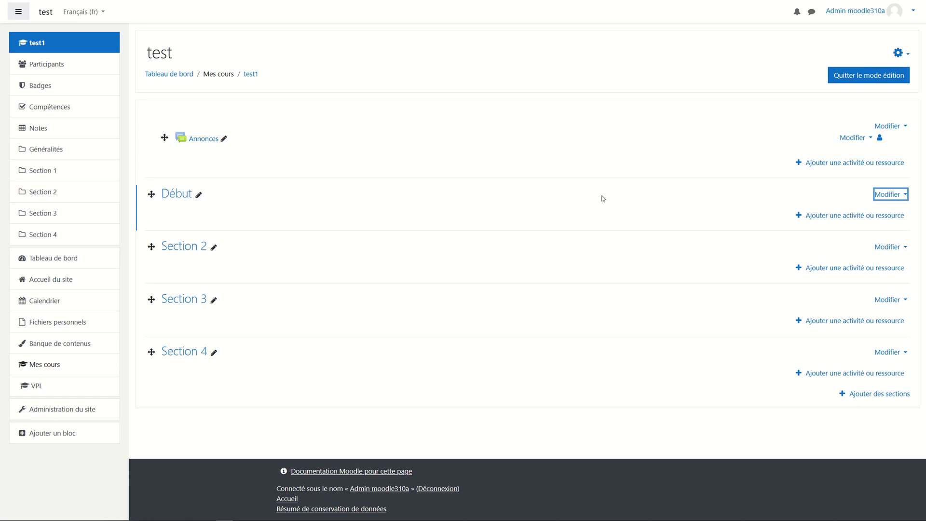
left_click(887, 197)
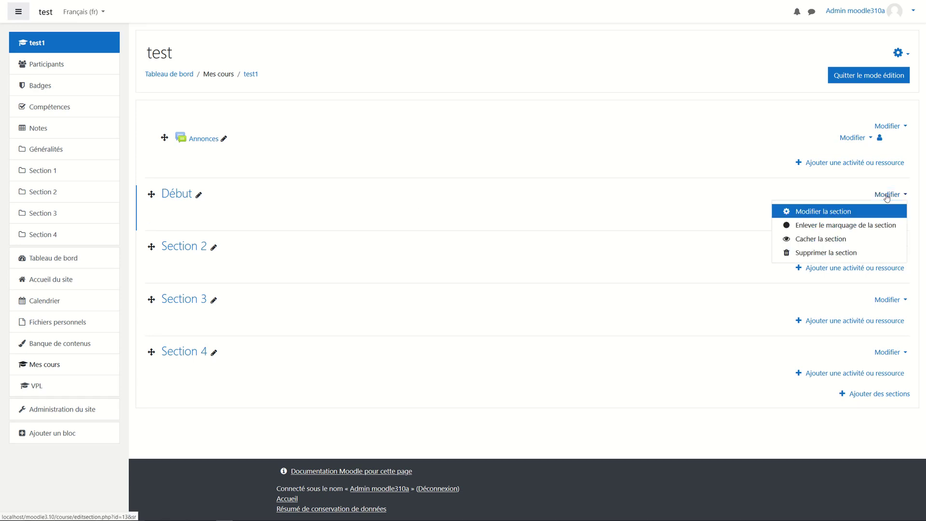
left_click(823, 240)
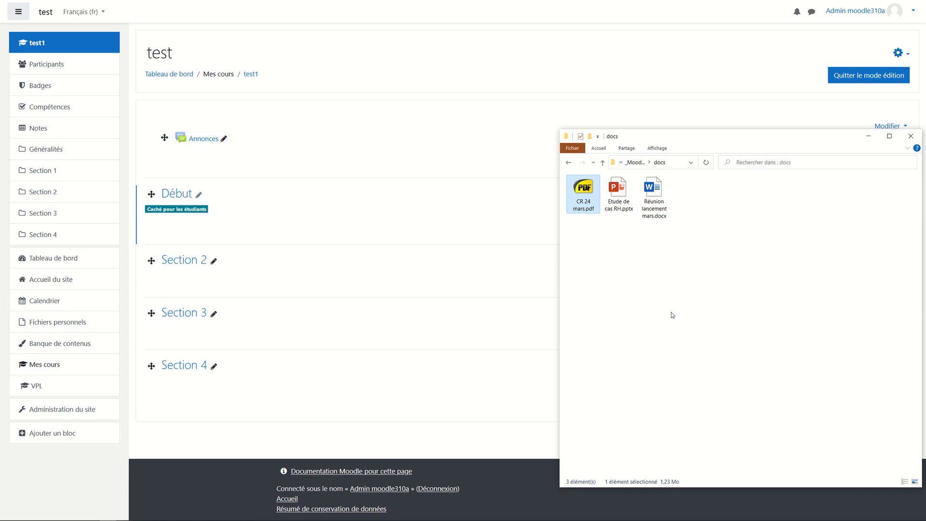
Drag CR 24 mars, Etude de cas RH and Réunion lancement mars from docs into Début.
left_click(618, 190, "ctrl")
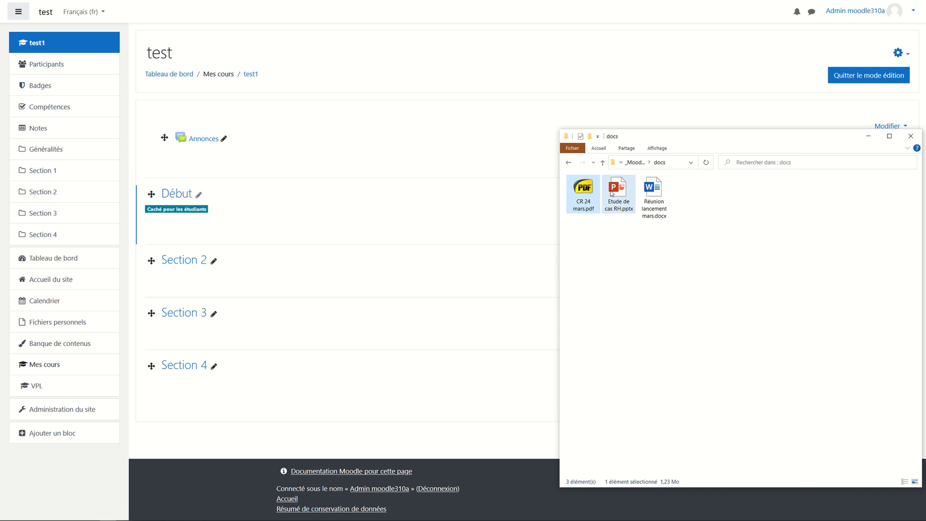
left_click(665, 192, "ctrl")
left_click_drag(664, 192, 378, 242)
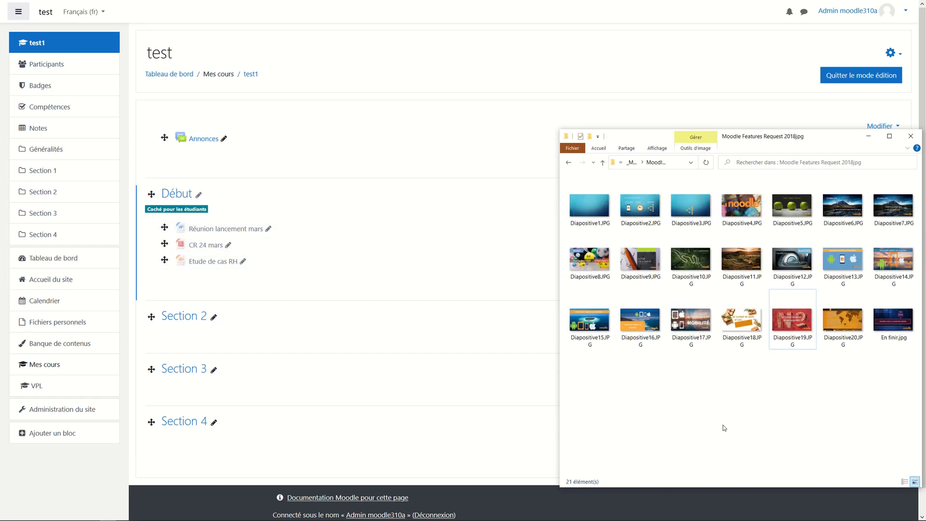
Drop Diapositive19.JPG onto Section 2 as media on the course page.
left_click_drag(792, 333, 444, 343)
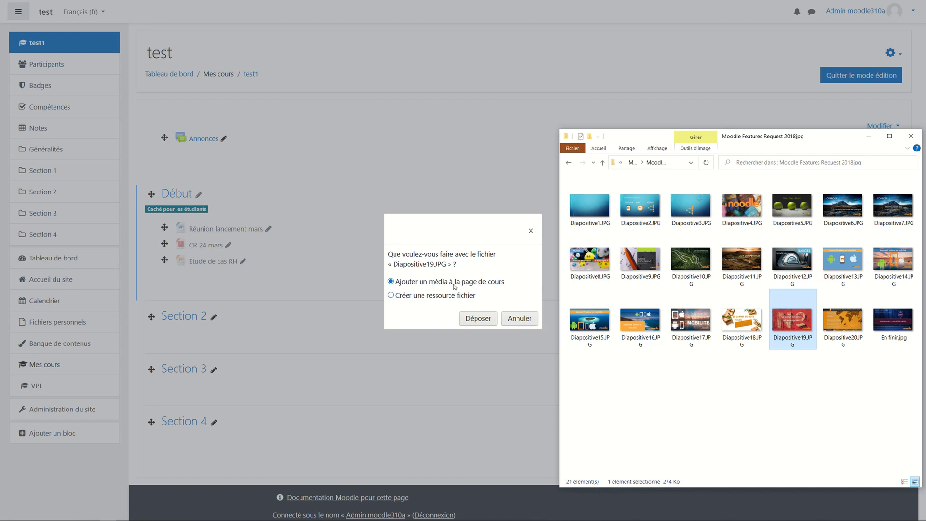
left_click(483, 318)
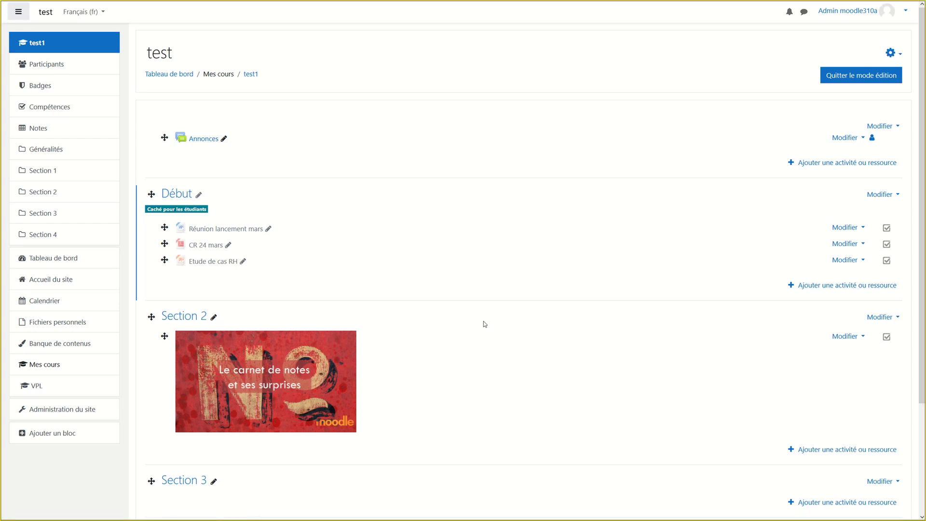
key("alt+Tab")
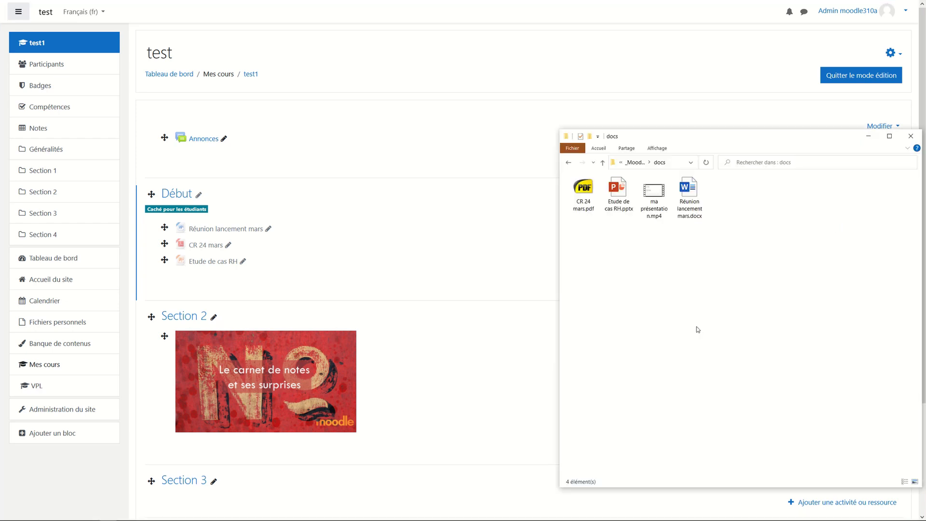
Drop ma présentation.mp4 onto Début as embedded course-page media.
left_click(653, 202)
left_click_drag(653, 204, 415, 279)
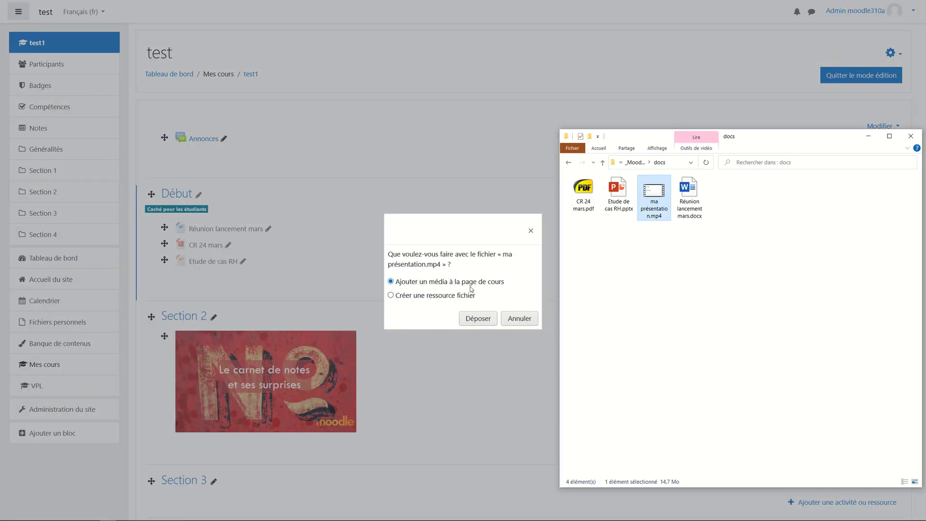
left_click(477, 319)
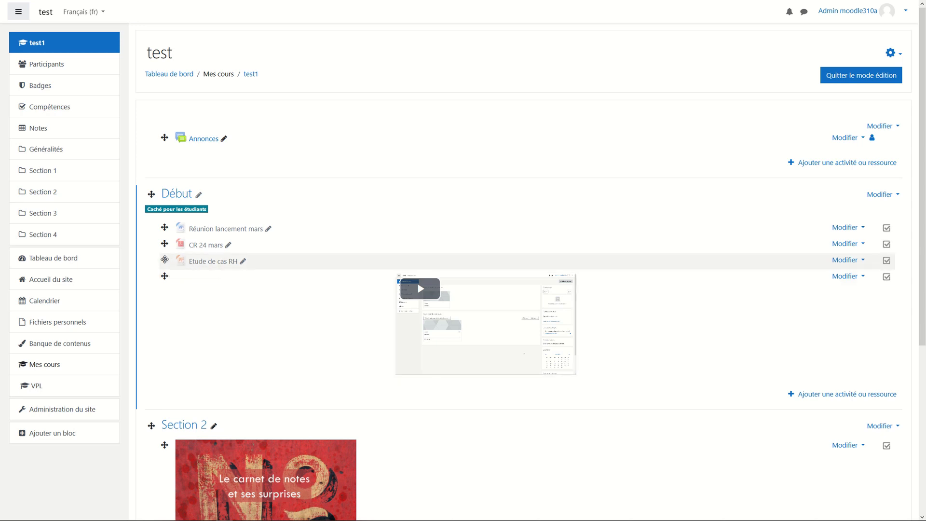
Place the slide-image section above Début and Etude de cas RH at the top of that section.
left_click_drag(164, 259, 164, 228)
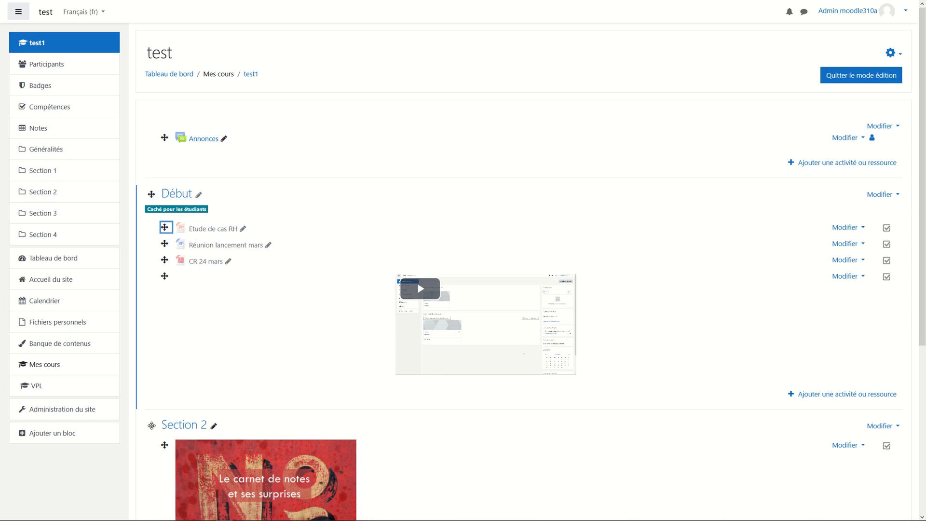
left_click_drag(151, 424, 241, 284)
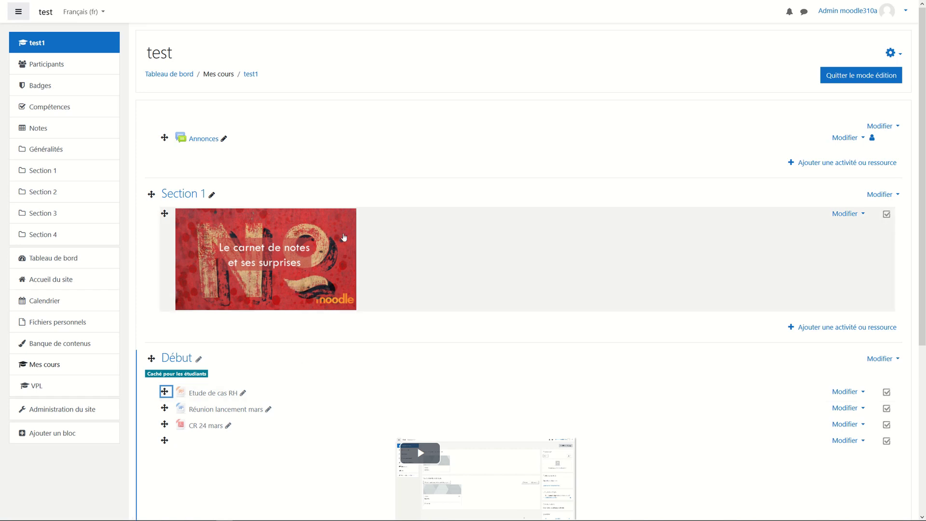
scroll(626, 241, "down", 1)
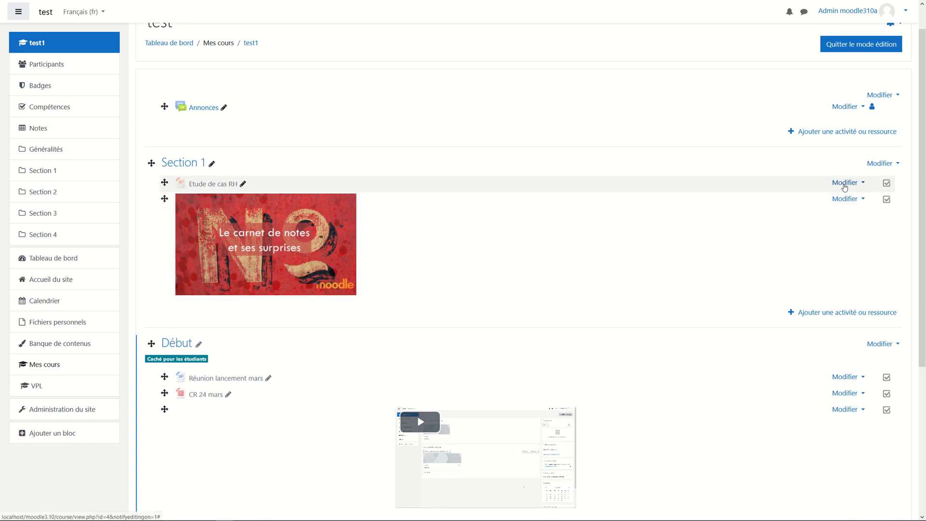
Indent Etude de cas RH one level right with Déplacer à droite.
left_click(844, 185)
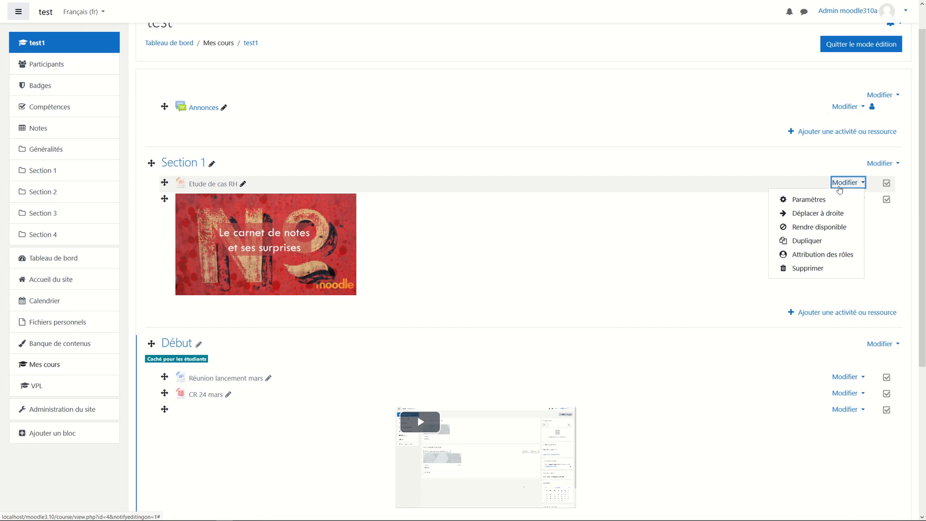
left_click(815, 215)
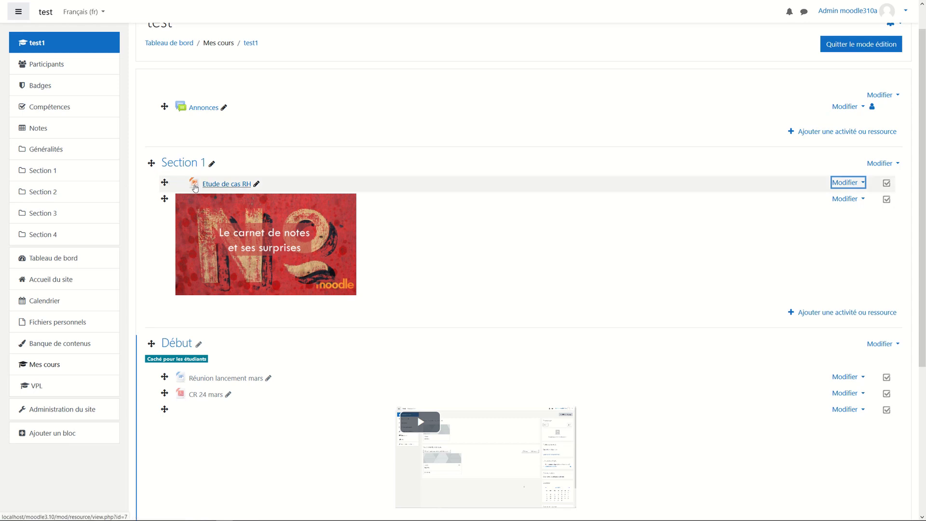
left_click(846, 182)
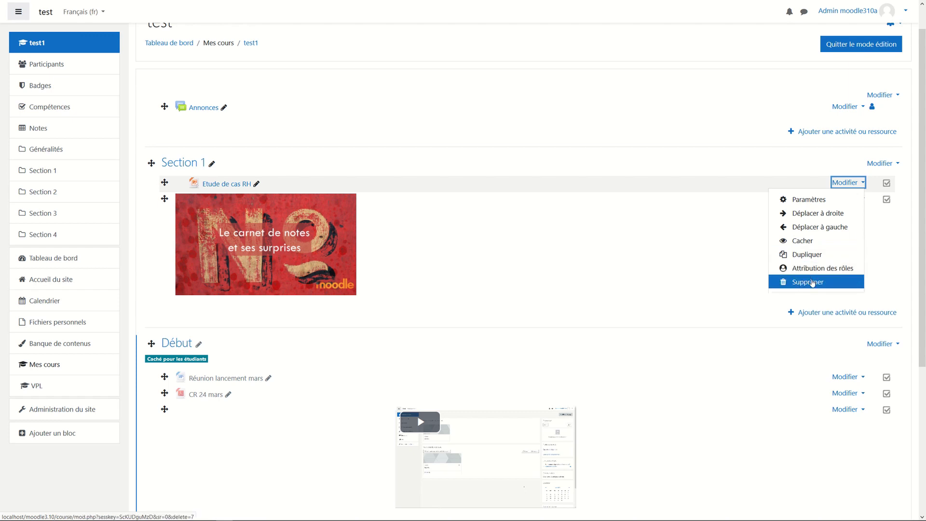
left_click(705, 240)
scroll(704, 240, "down", 3)
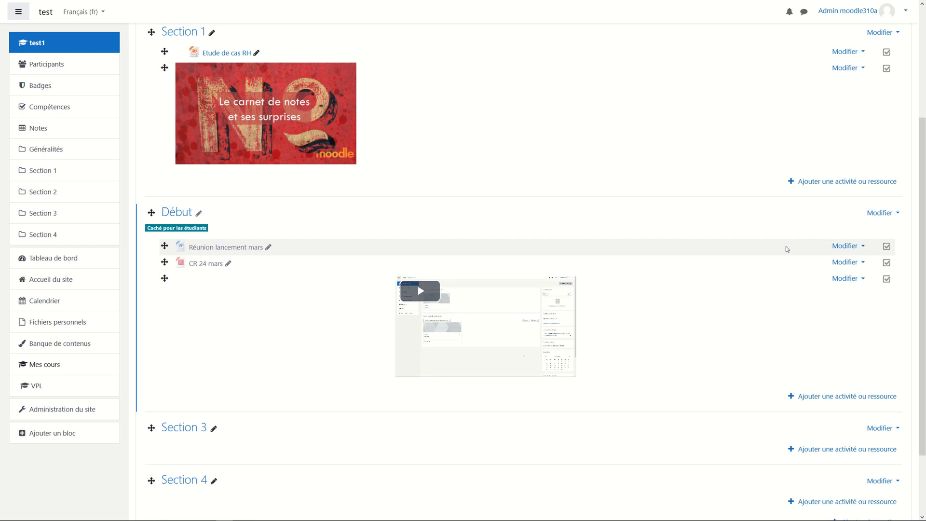
Open the Modifier actions menu for Réunion lancement mars.
left_click(850, 246)
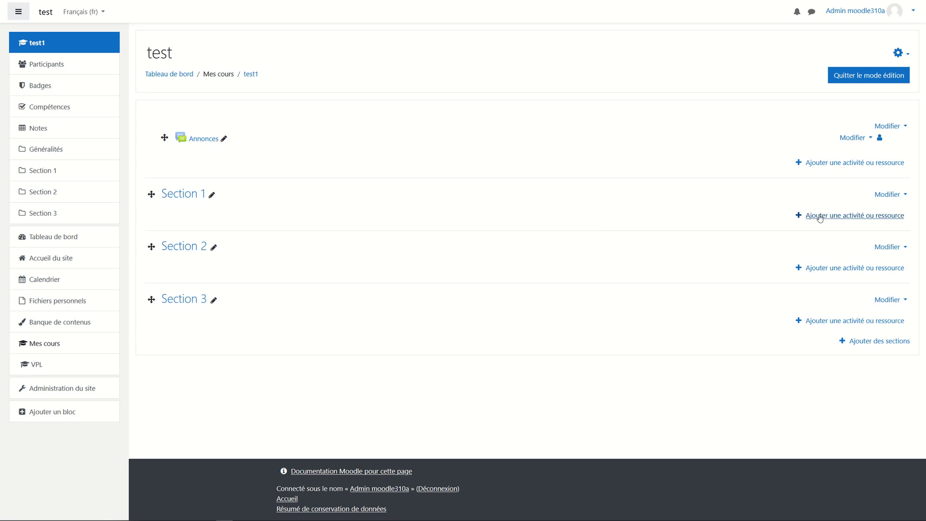
Pick the Étiquette label from Section 1's activity and resource chooser.
left_click(819, 218)
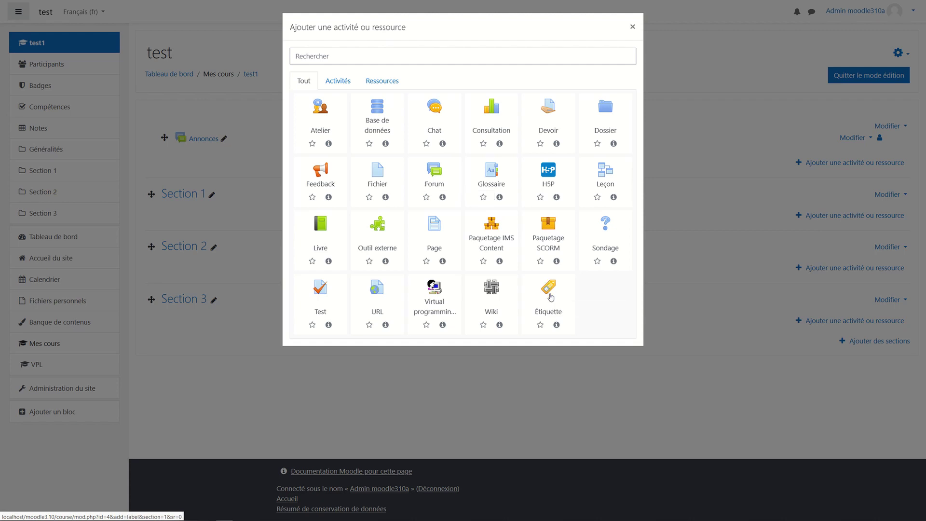
left_click(551, 297)
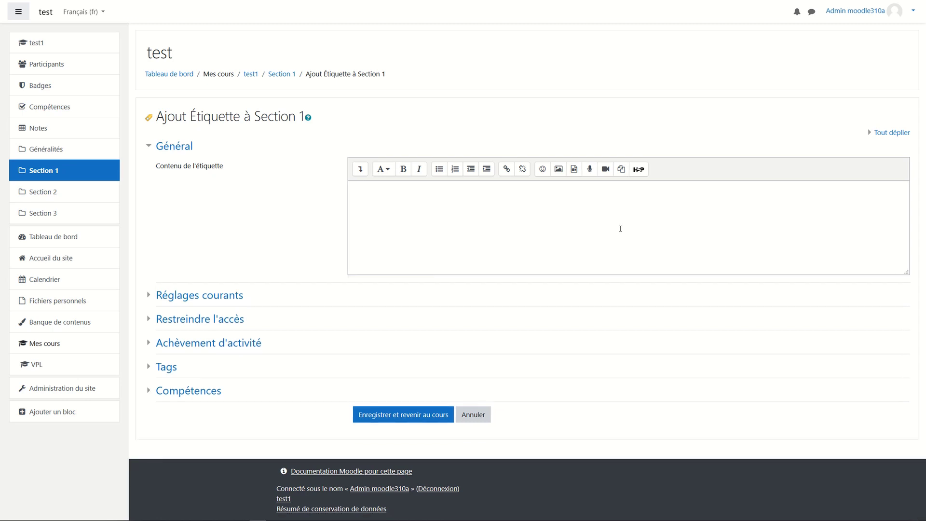
Write the label heading 'msdlfkjqmfk' followed by a normal paragraph line of text.
left_click(471, 233)
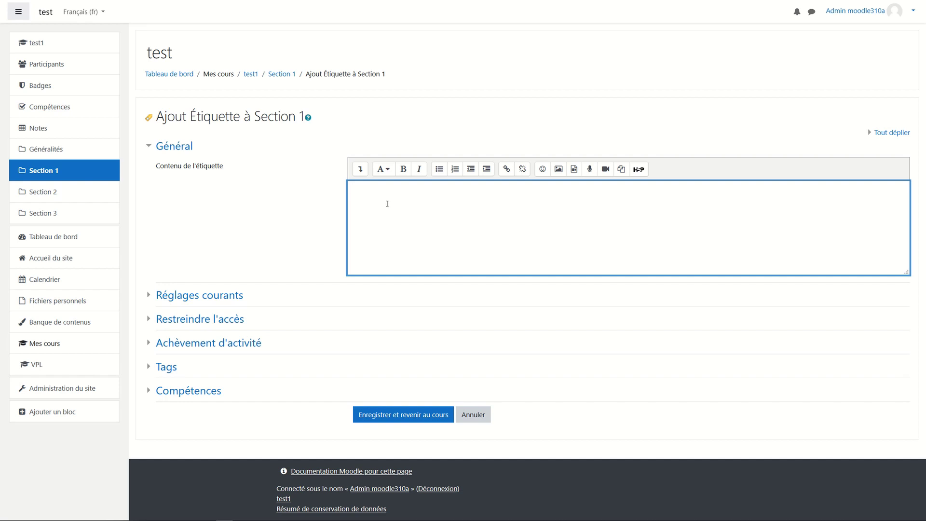
type("msdlfkjqmfk")
left_click(384, 169)
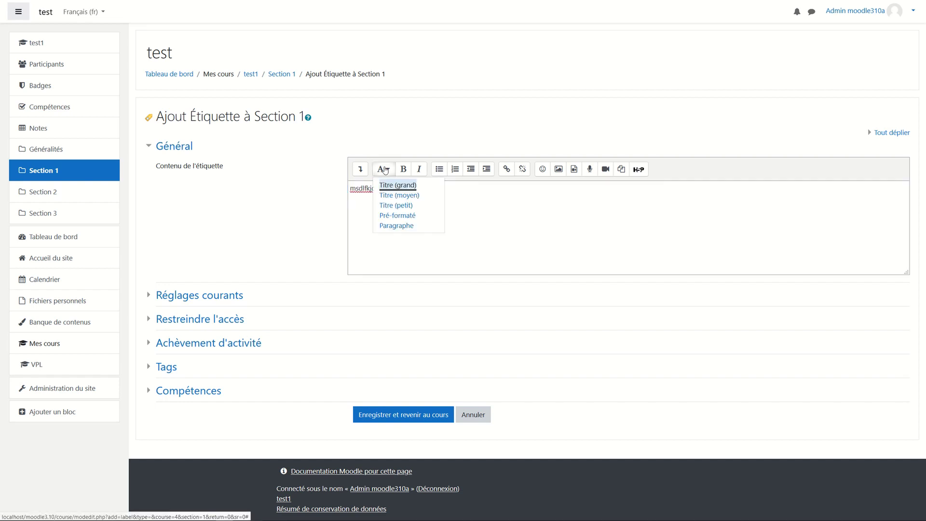
left_click(402, 206)
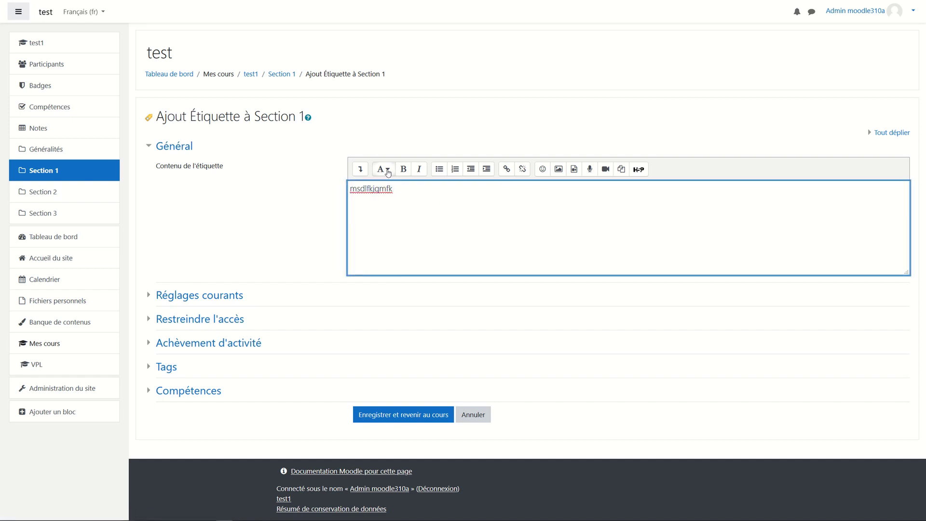
left_click(388, 172)
left_click(399, 190)
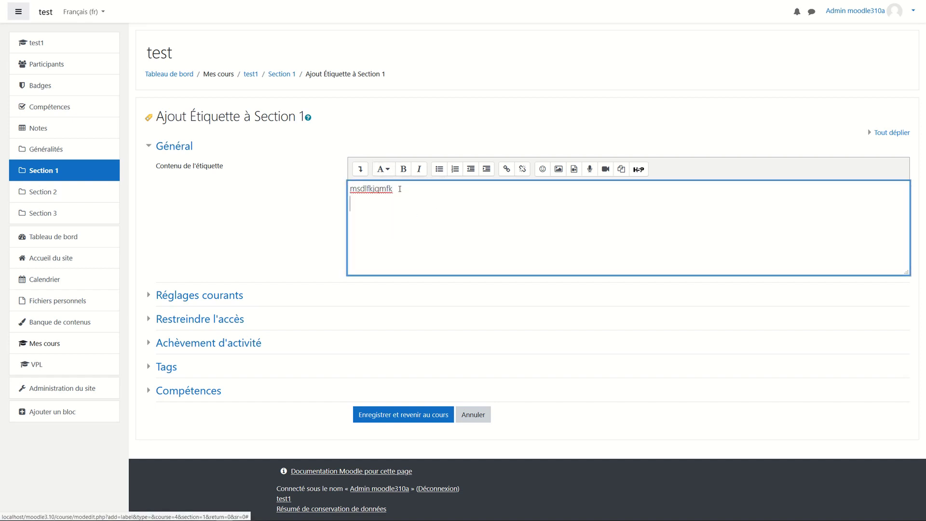
left_click(386, 170)
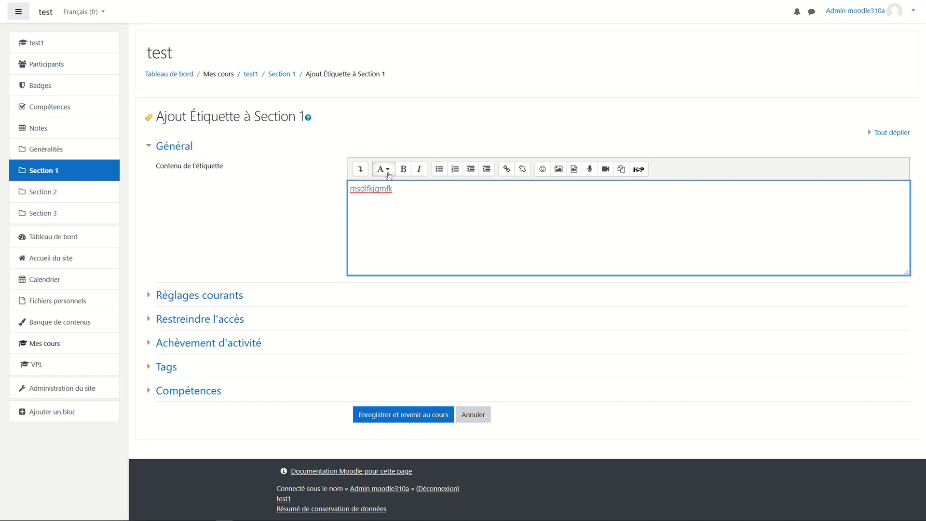
left_click(393, 187)
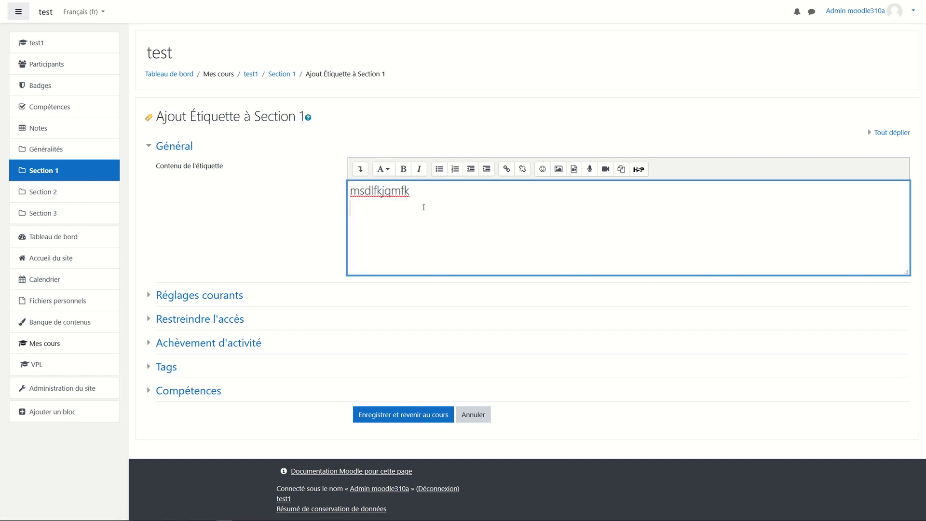
left_click(385, 170)
left_click(397, 226)
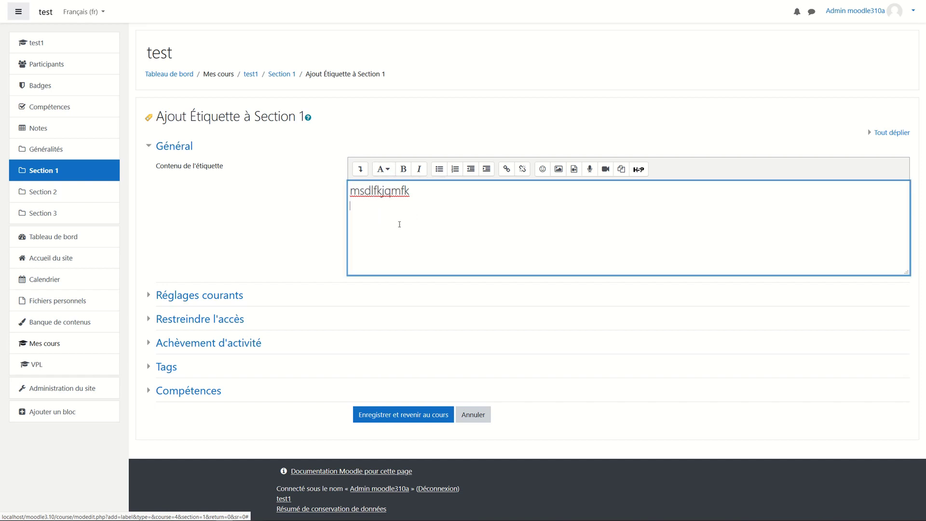
type("mlqskdjfmqskl qmsdlfk qmsdklfjq msdklfj")
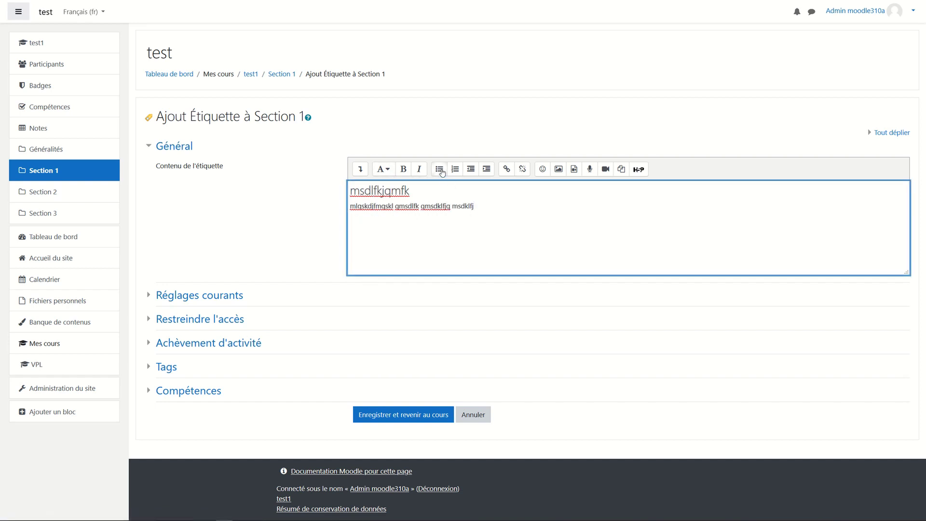
Indent the second line three levels, paste the YouTube link, and save the label.
left_click(487, 171)
left_click(488, 172)
left_click(488, 173)
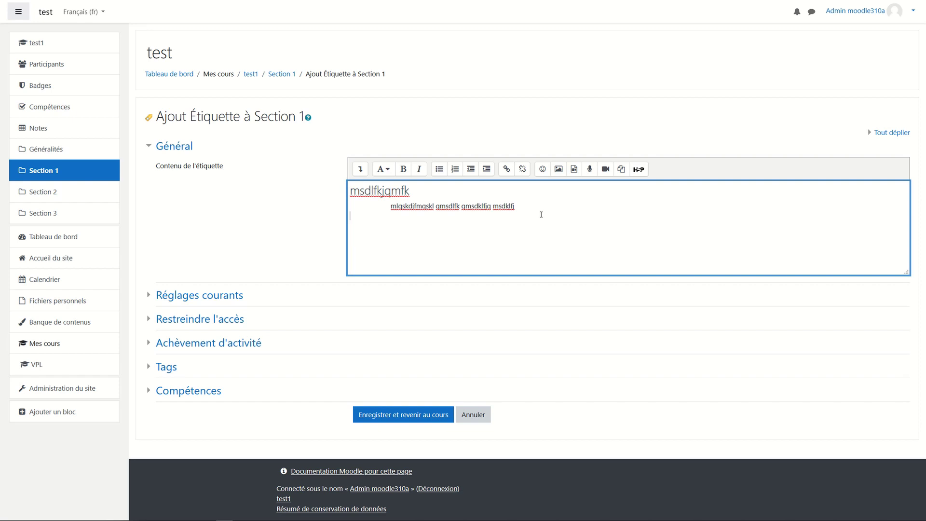
type("https://www.youtube.com/watch?v=nkQJJ-jXCTc")
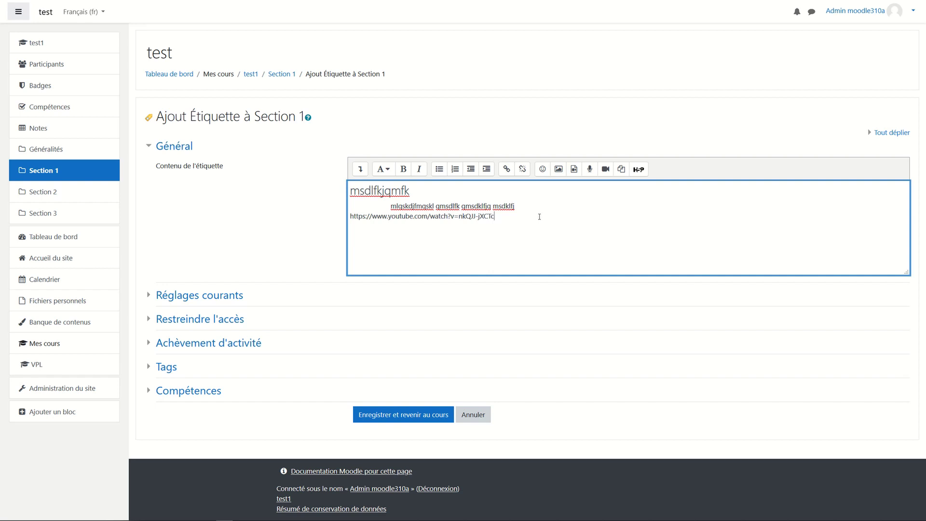
left_click(409, 417)
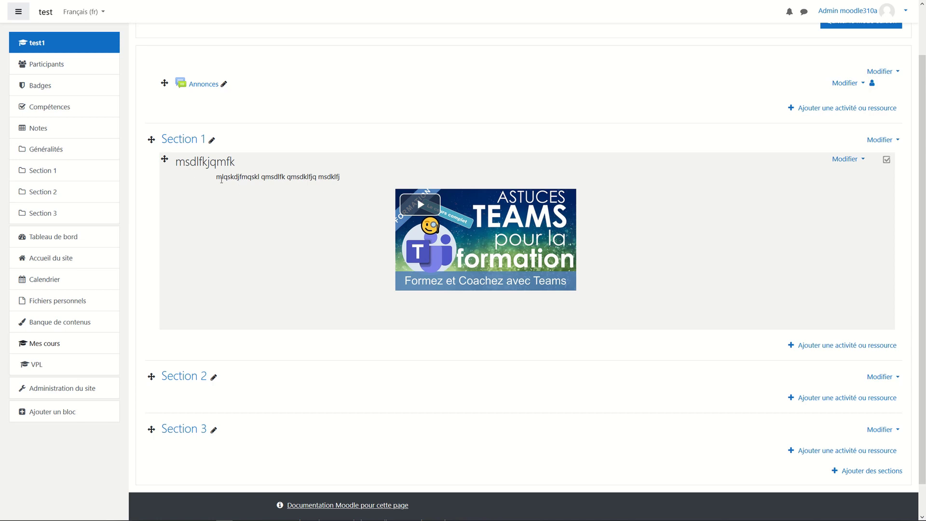
Open the Section 1 label's Modifier menu to edit its settings.
scroll(667, 196, "up", 2)
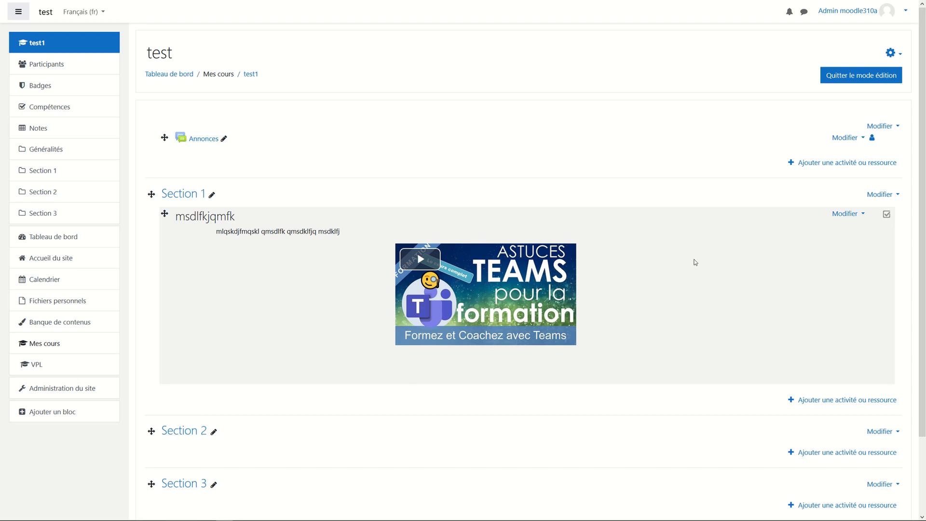
left_click(857, 215)
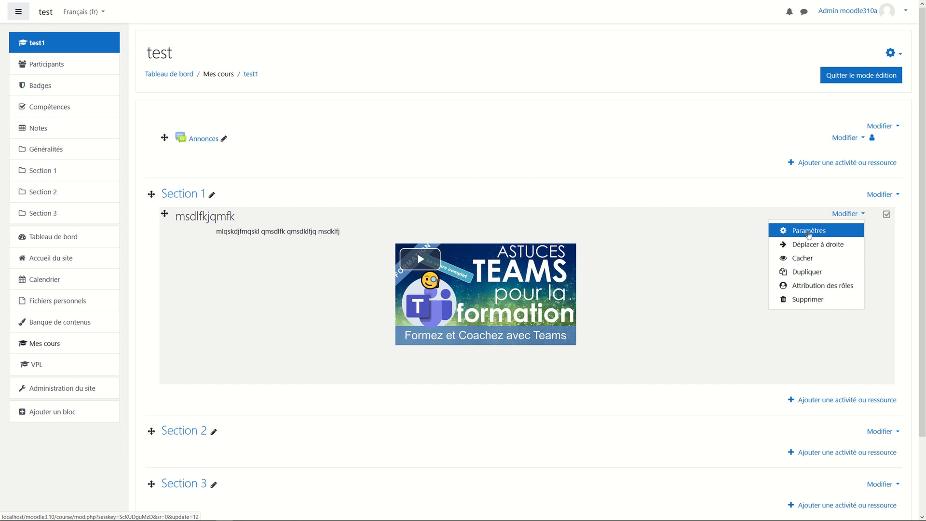
key("Escape")
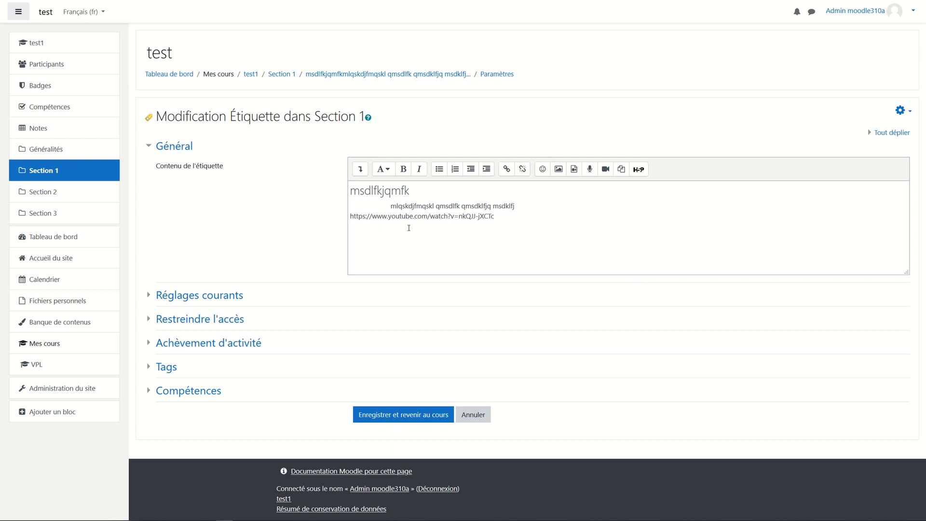
Reveal extra editor buttons, then open Section 1's activity and resource chooser.
left_click(359, 173)
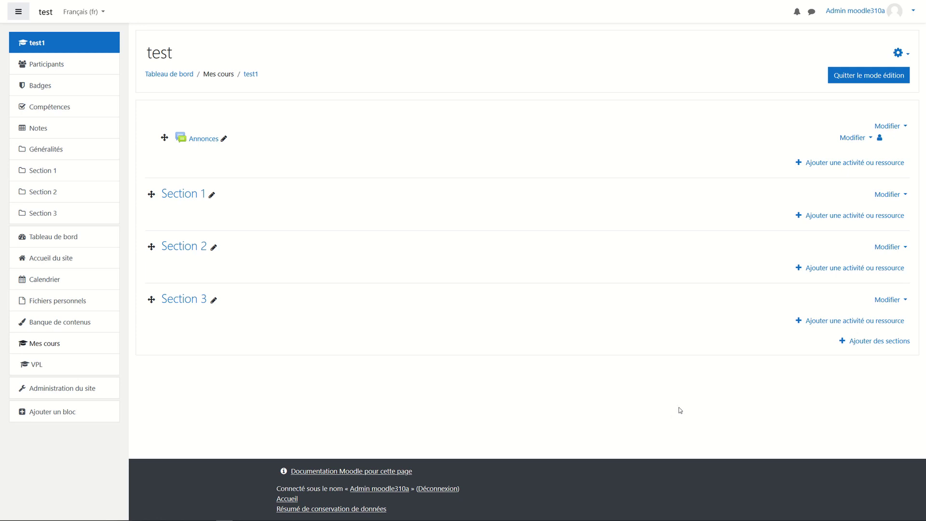
left_click(822, 221)
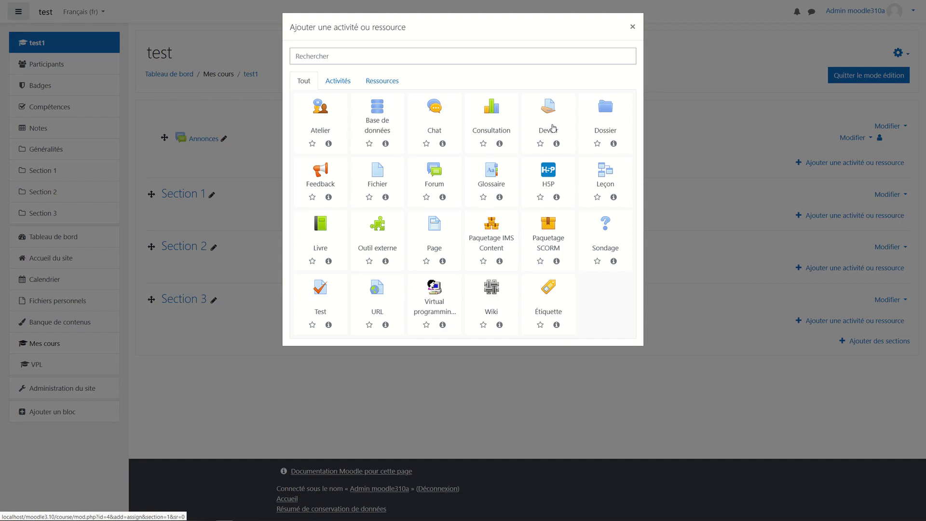
Create a Devoir named 'Bilan phase 1' with description 'voici les instructions'.
left_click(554, 129)
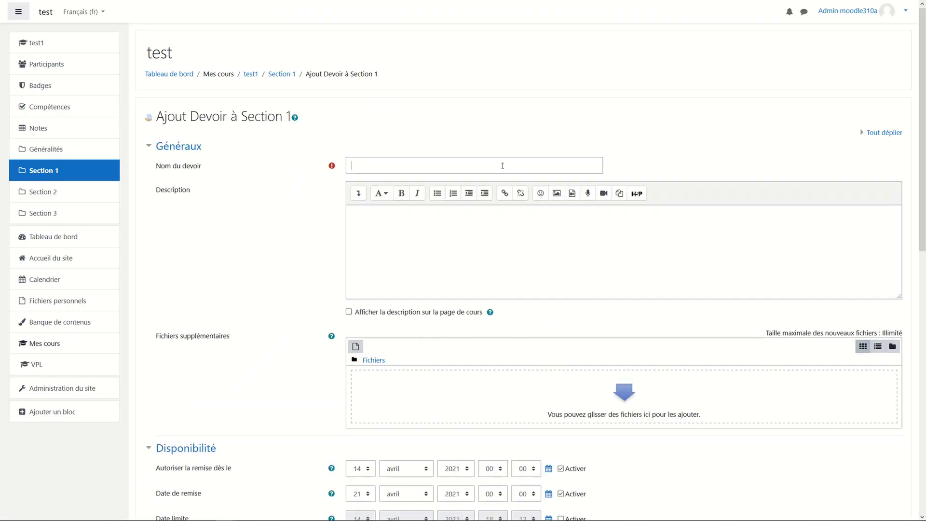
left_click(502, 165)
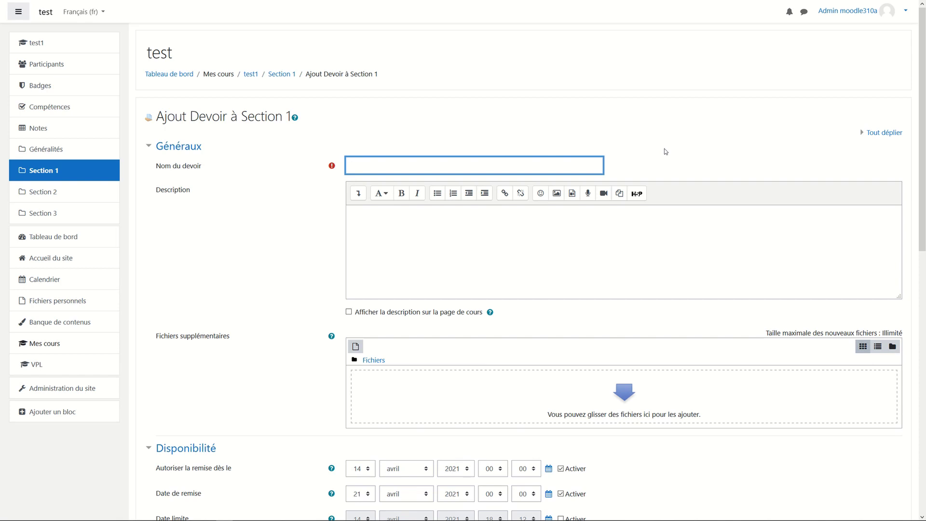
type("=")
type("Bila")
type("n phase ")
type("1")
left_click(438, 264)
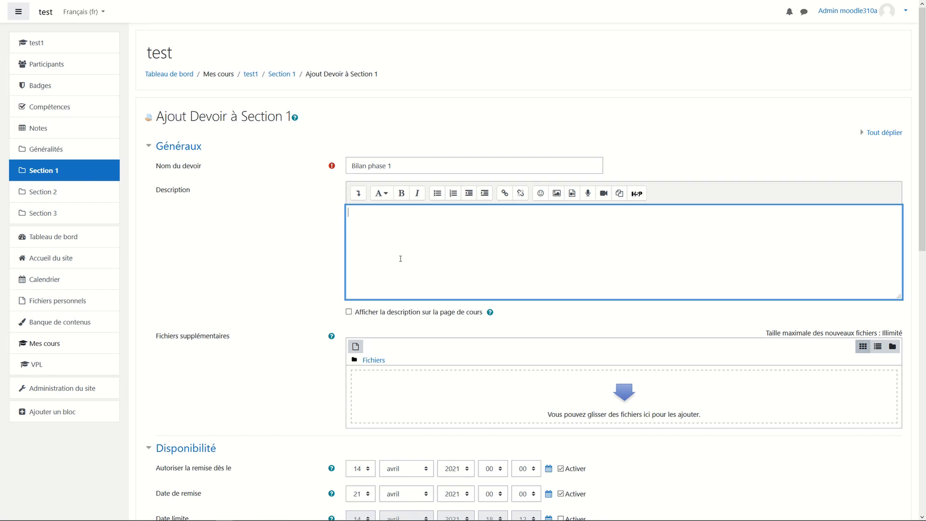
scroll(400, 258, "down", 2)
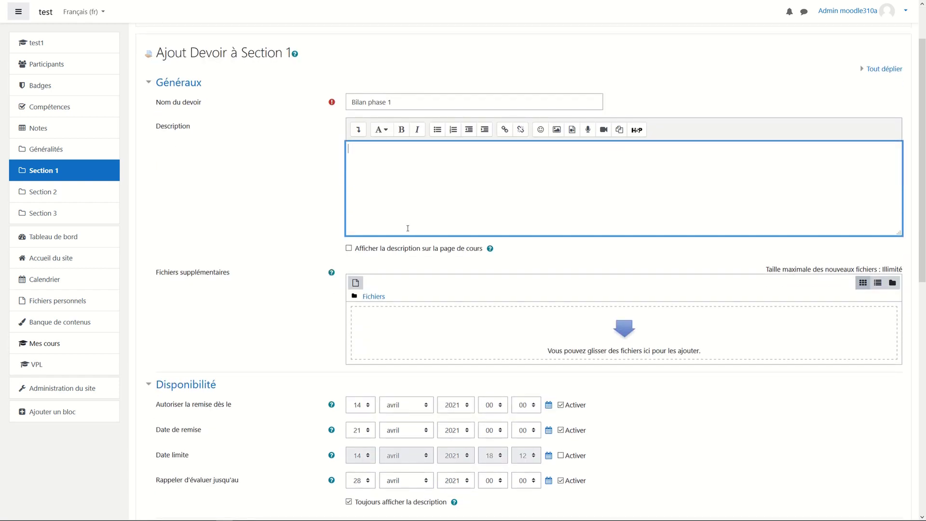
type("voici les instructions")
scroll(449, 299, "down", 2)
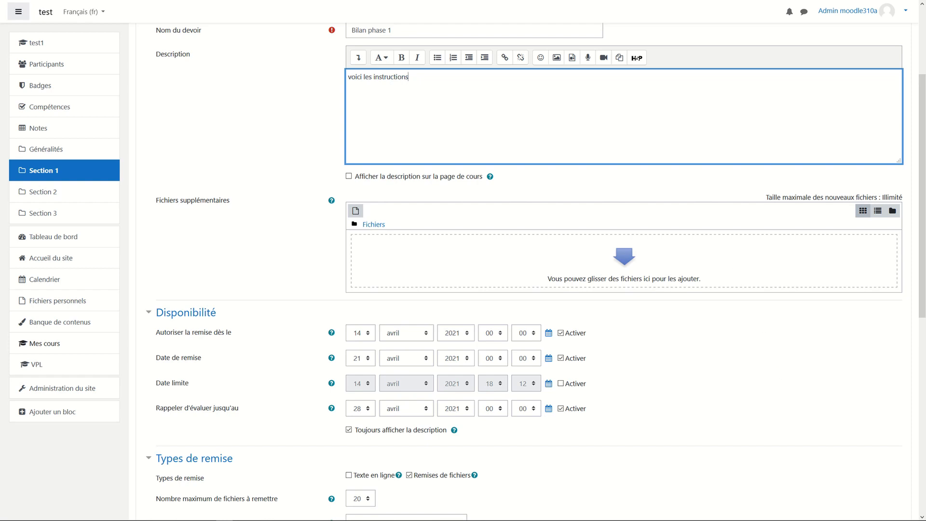
key("alt+Tab")
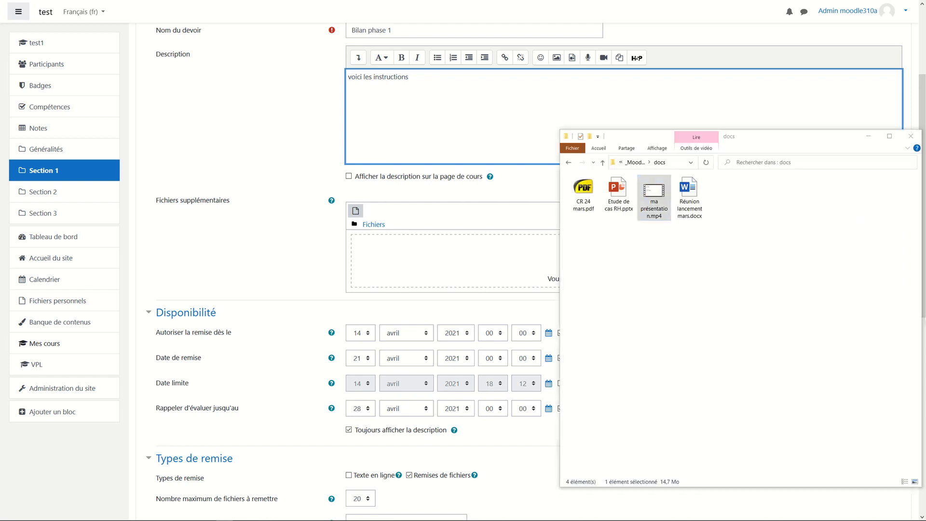
Attach Réunion lancement mars.docx to the assignment's Fichiers supplémentaires.
left_click_drag(686, 197, 467, 272)
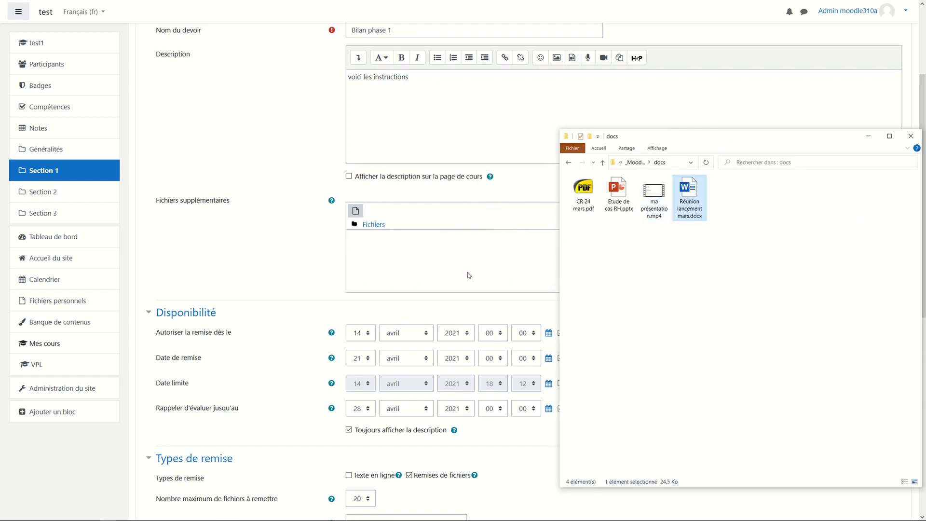
left_click(252, 283)
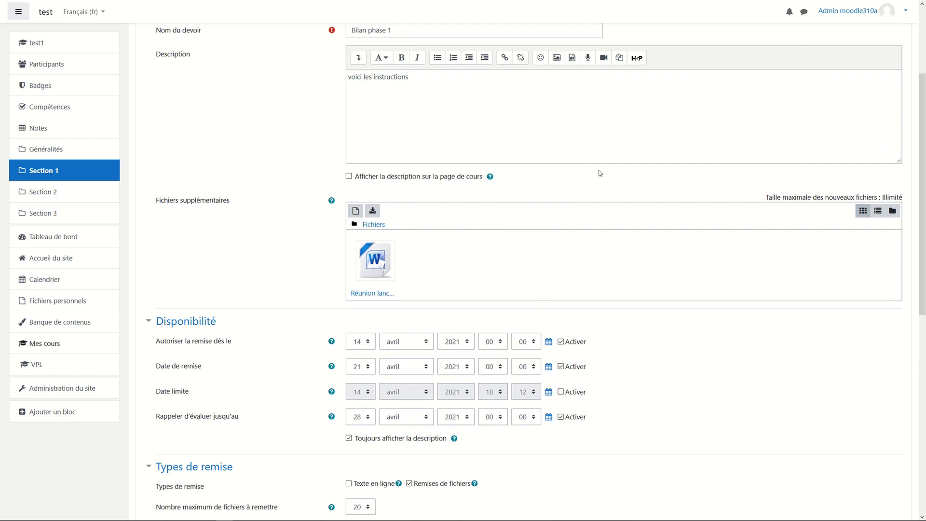
scroll(685, 340, "down", 2)
scroll(685, 341, "down", 2)
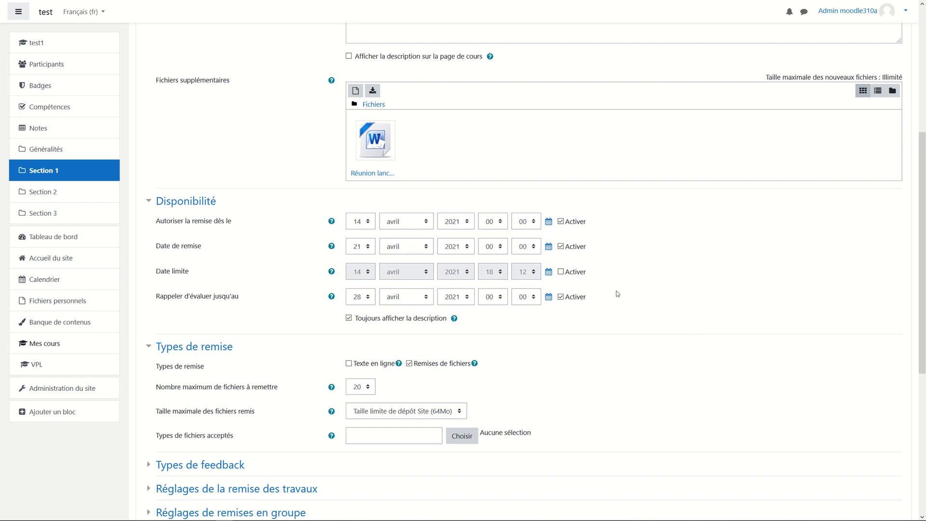
Disable the submission-open, due and grading reminder dates, then save and view the assignment.
left_click(560, 222)
left_click(561, 246)
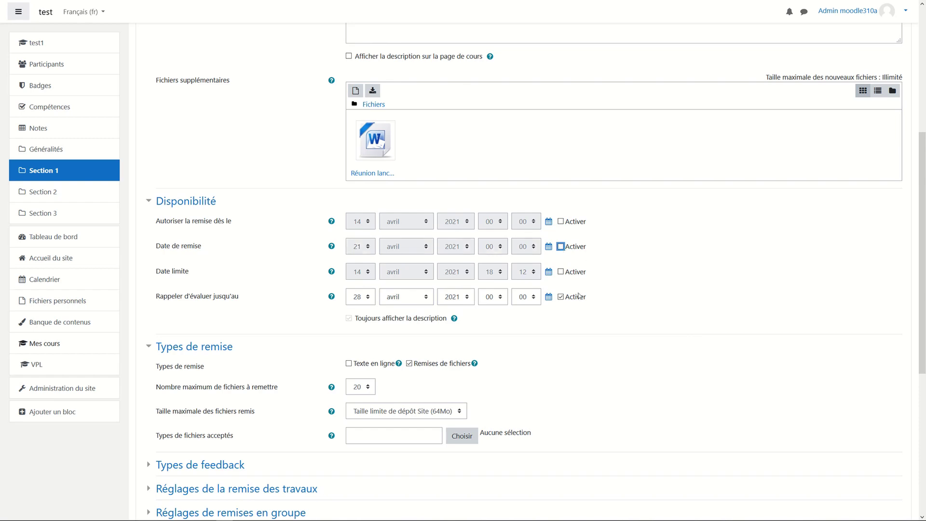
left_click(560, 297)
scroll(673, 341, "down", 2)
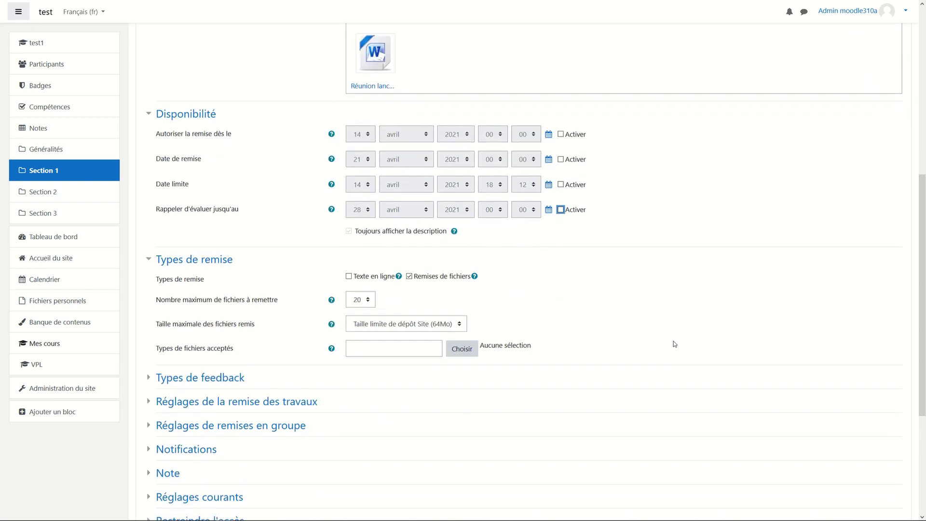
scroll(674, 343, "down", 4)
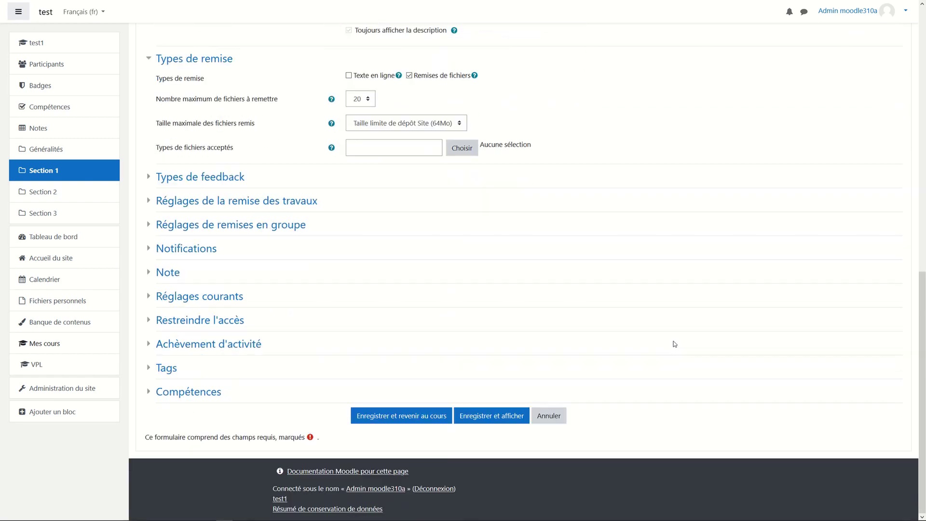
left_click(501, 417)
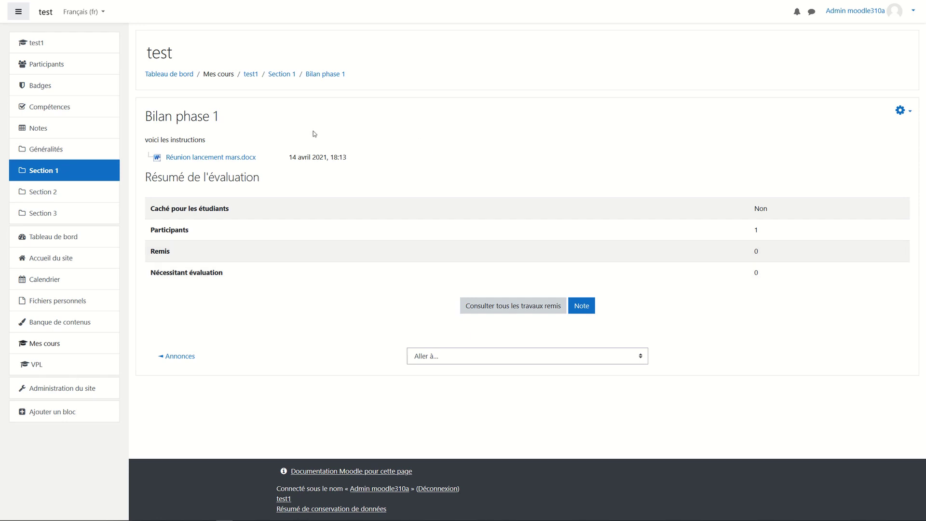
Go back to the test1 course page using its breadcrumb link.
left_click(252, 74)
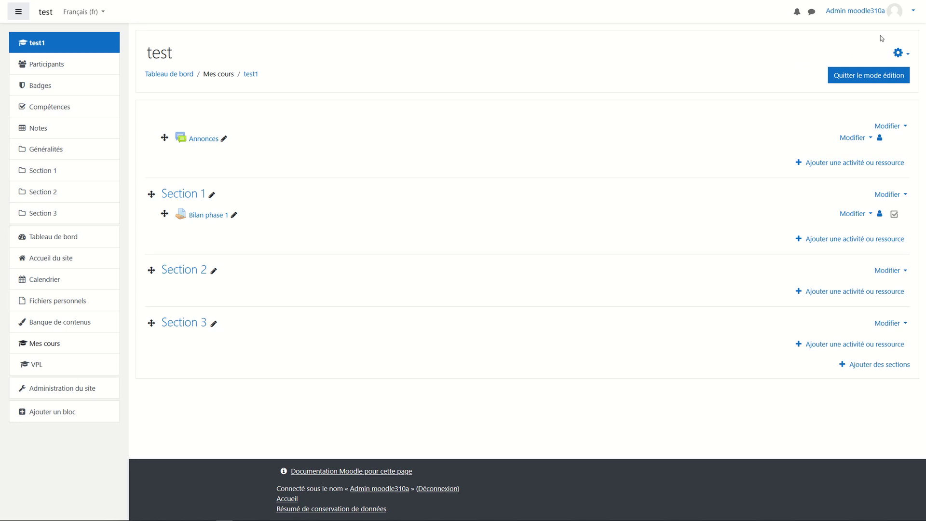
Switch to the Étudiant role on test1 and open the Bilan phase 1 assignment.
left_click(901, 16)
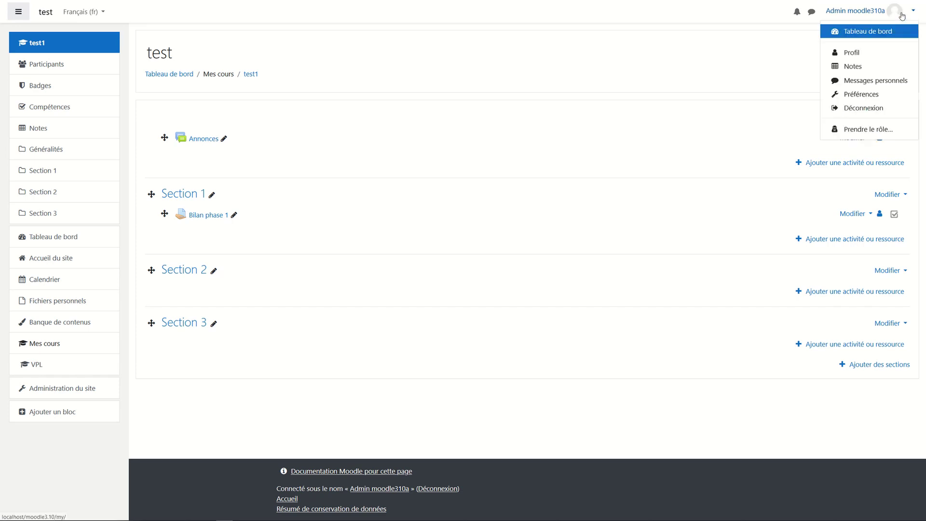
left_click(856, 129)
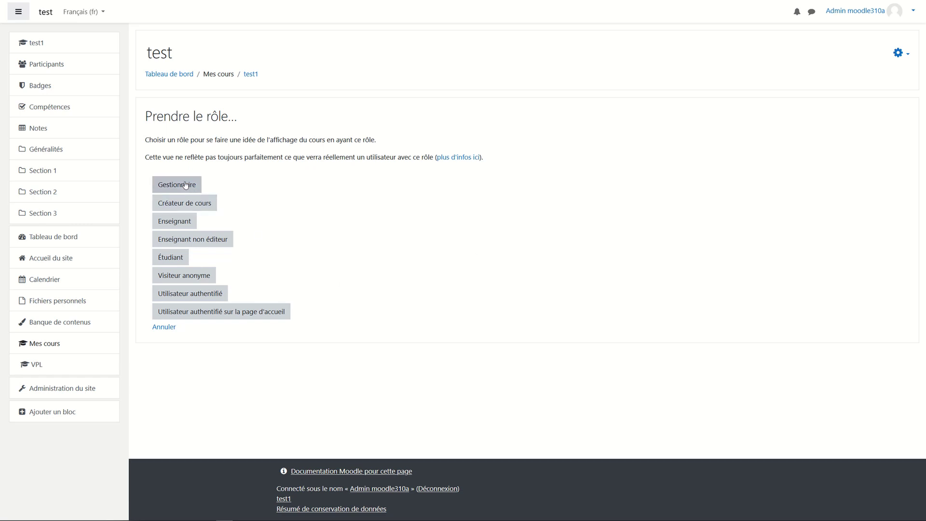
left_click(181, 261)
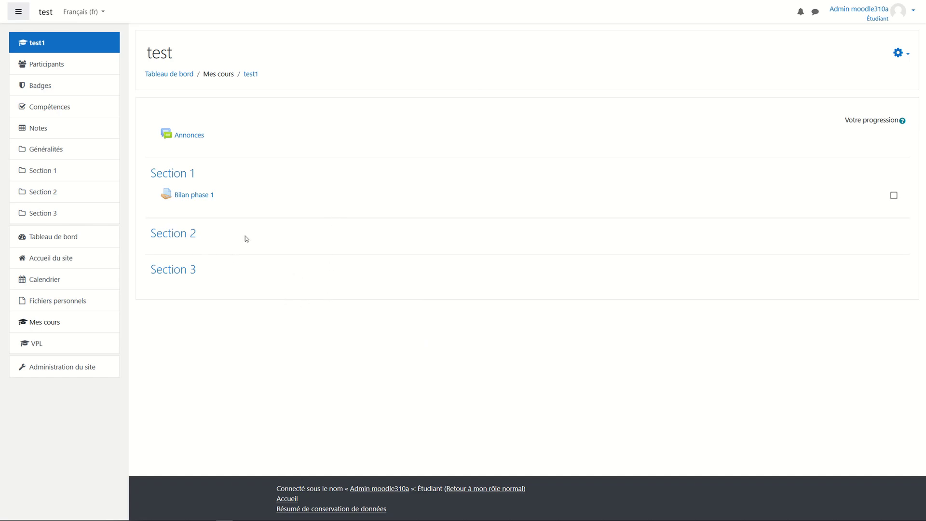
left_click(196, 198)
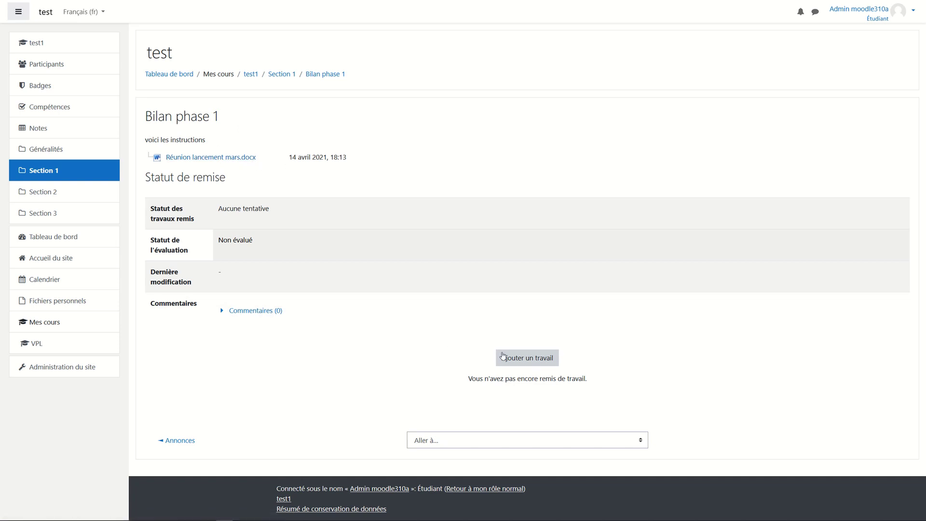
Start an 'Ajouter un travail' submission as the student, then return to the normal role.
left_click(535, 365)
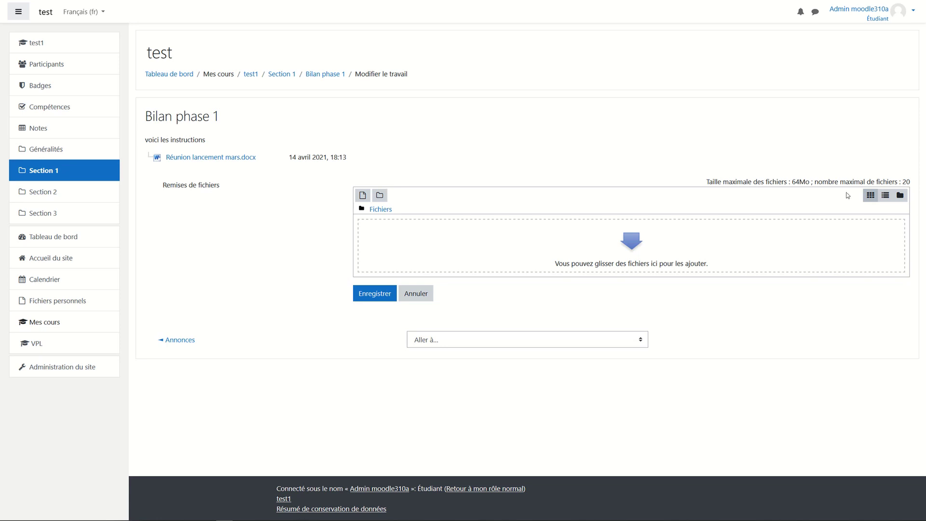
left_click(901, 17)
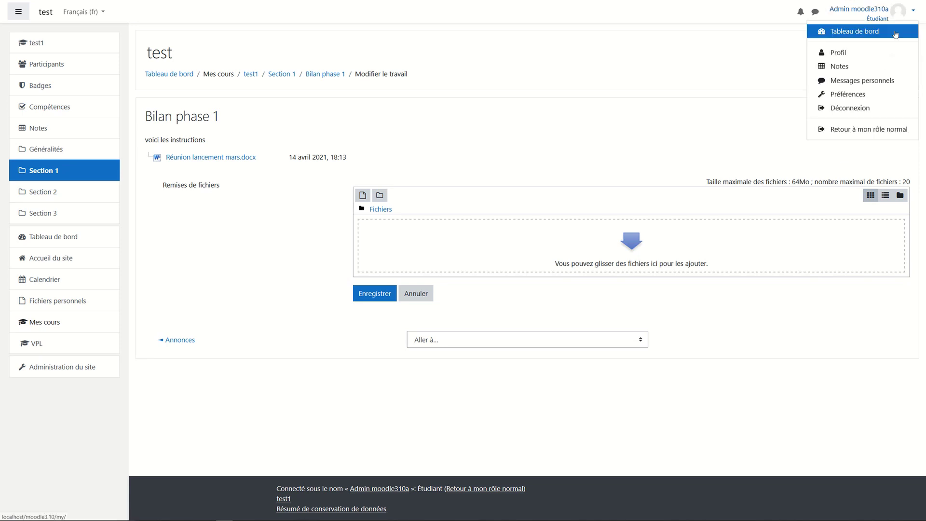
left_click(881, 130)
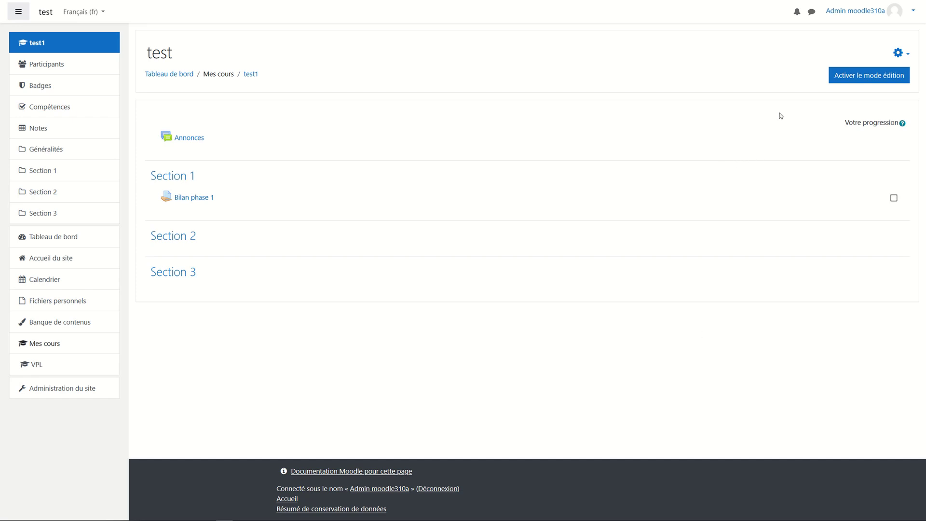
With editing on, drag CR 24 mars.pdf from the docs folder into Section 1, then close Explorer.
left_click(864, 77)
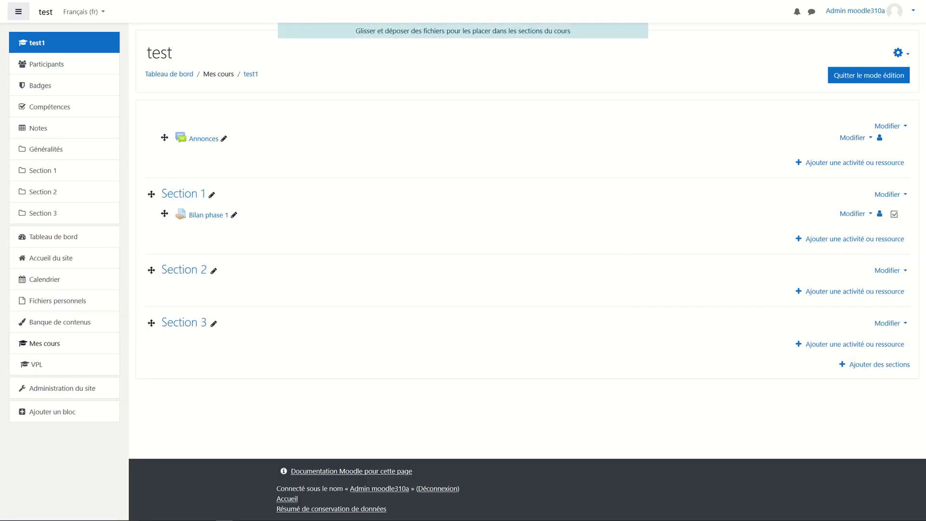
key("alt+Tab")
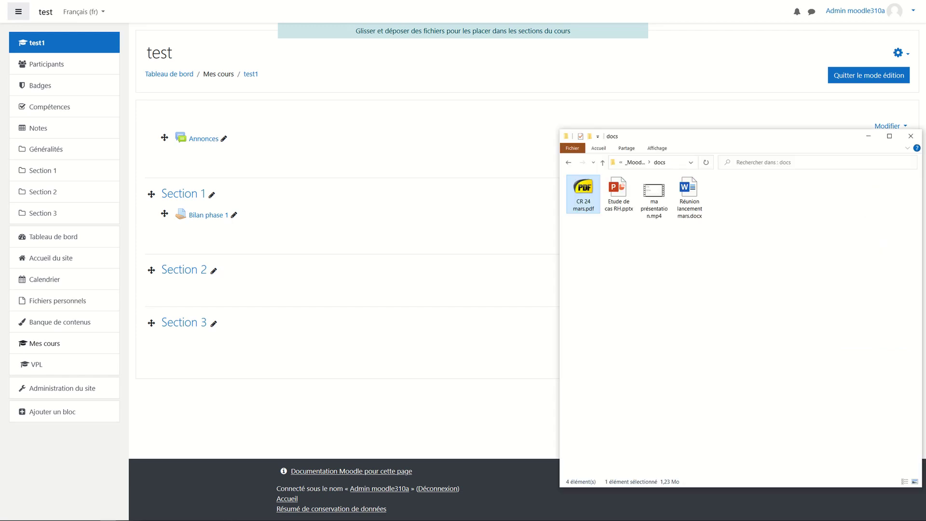
left_click(621, 207, "ctrl")
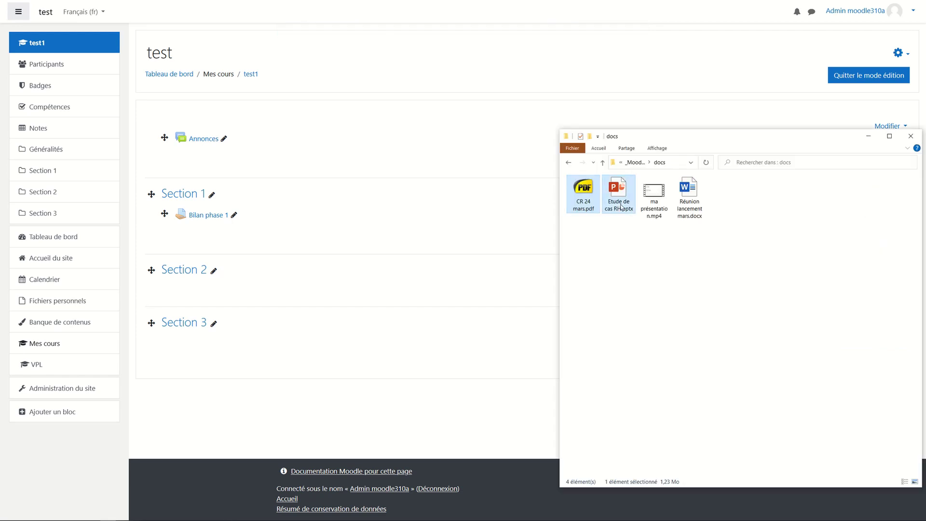
left_click(577, 203, "ctrl")
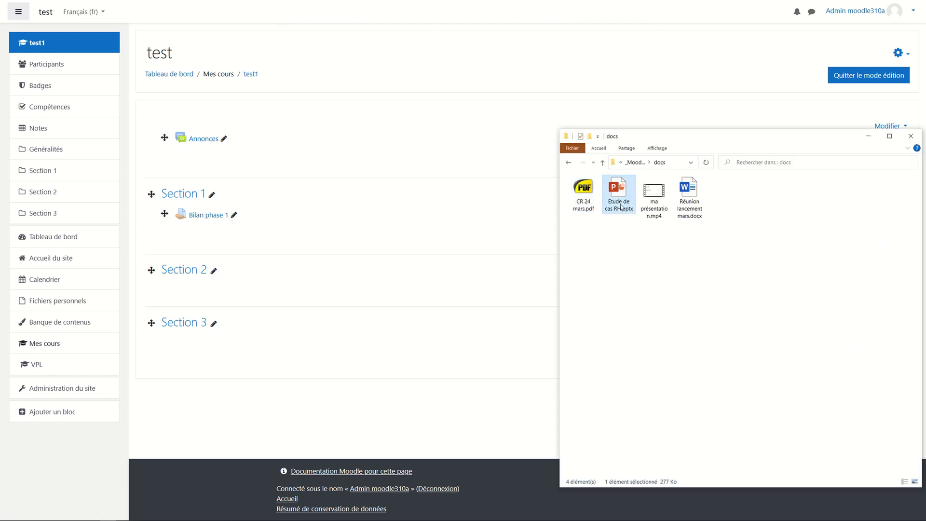
left_click(573, 204)
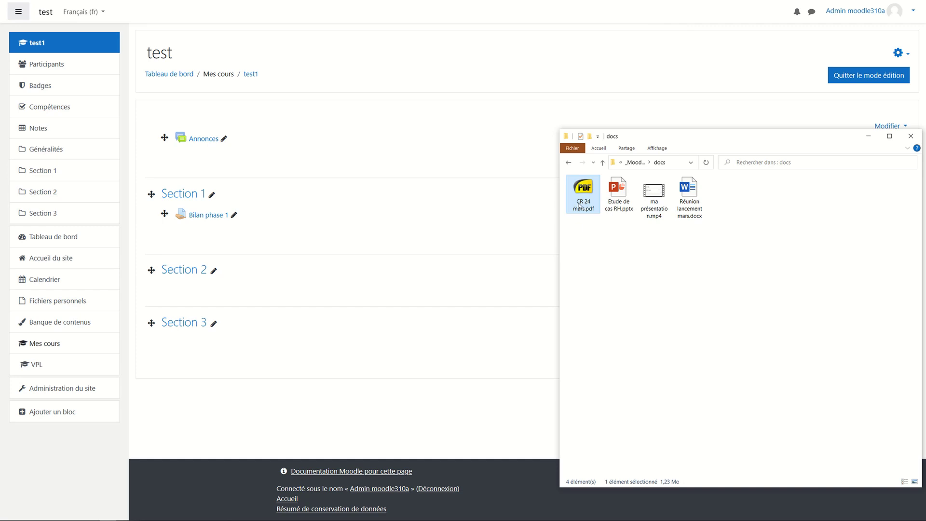
left_click_drag(579, 205, 448, 242)
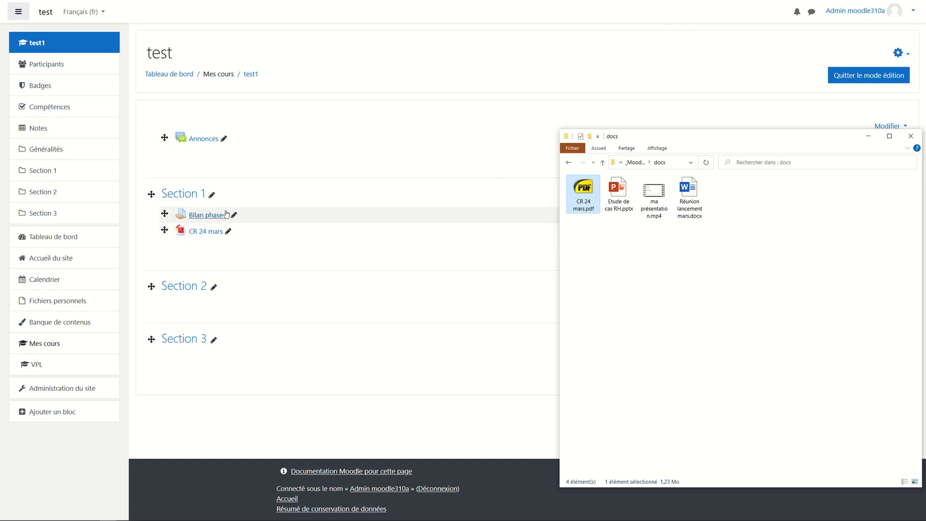
left_click(254, 264)
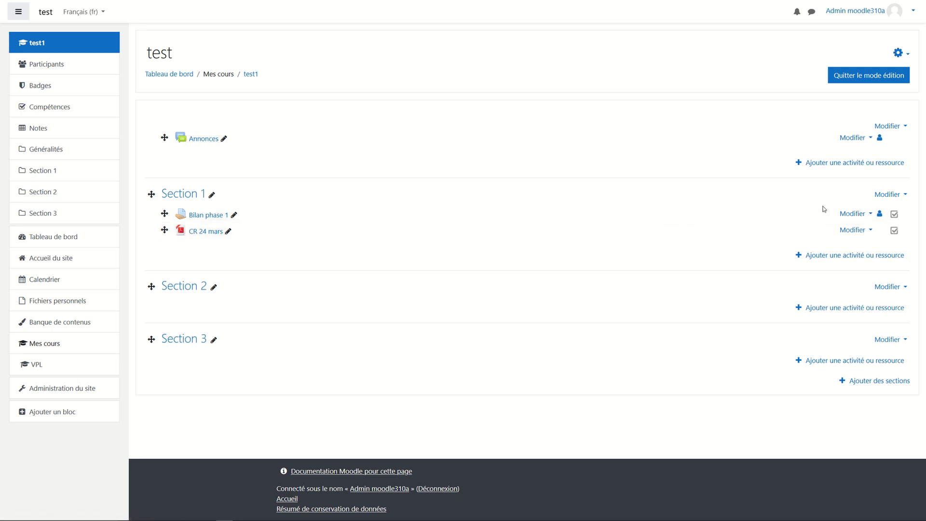
Set Bilan phase 1 to complete automatically once conditions are met, and save back to the course.
left_click(852, 216)
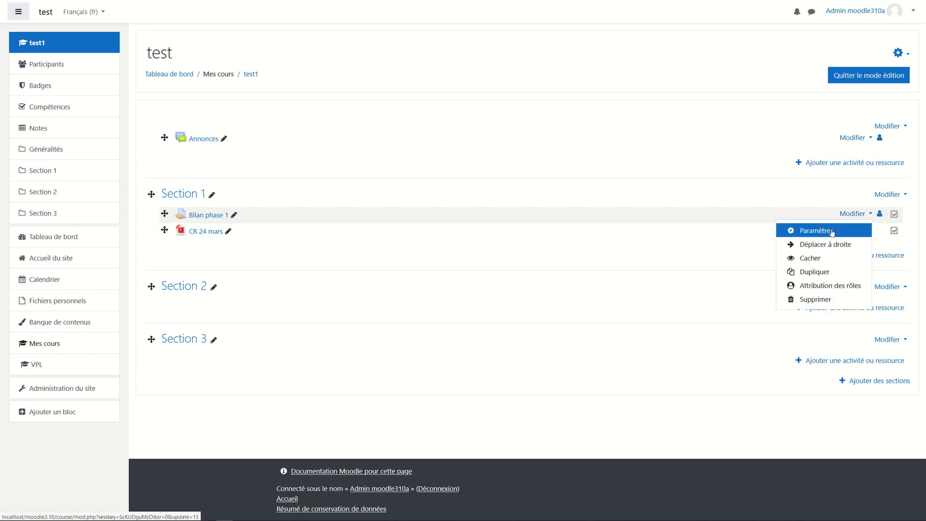
key("Escape")
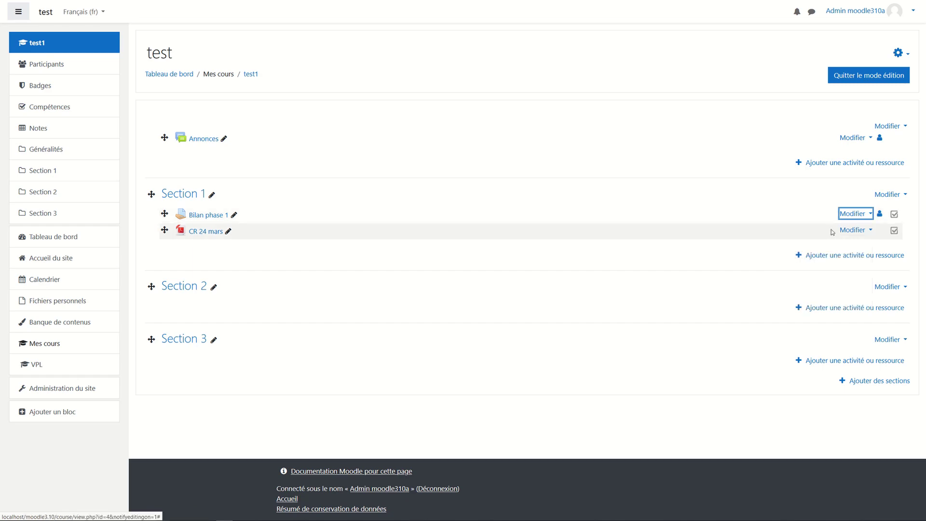
scroll(279, 331, "down", 3)
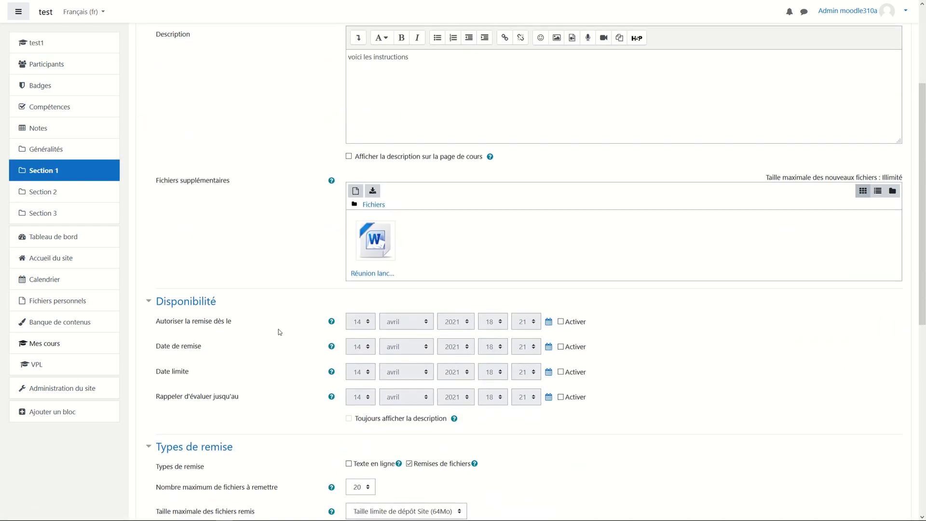
scroll(279, 331, "down", 8)
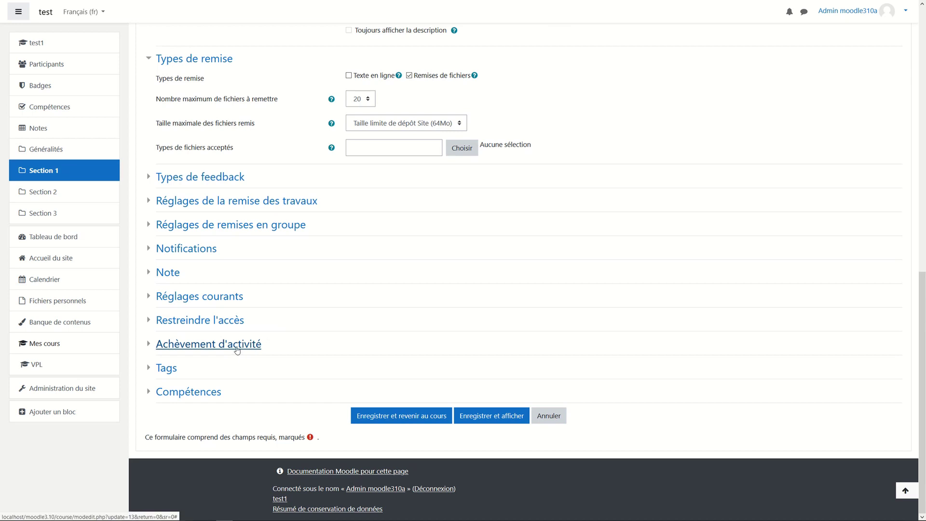
left_click(237, 345)
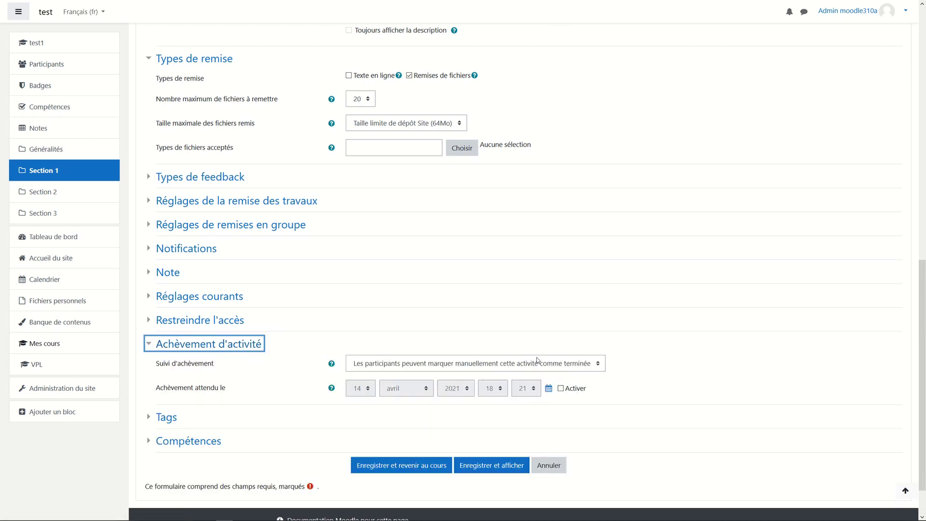
left_click(602, 363)
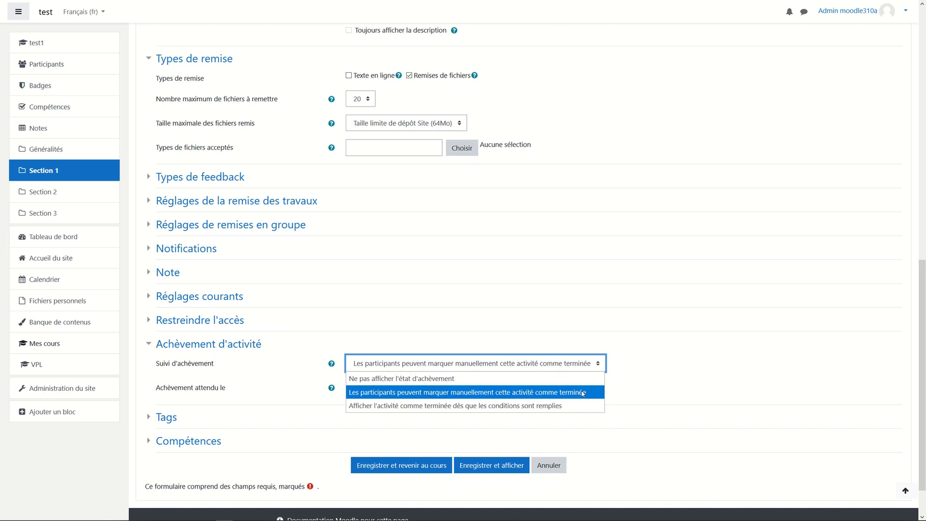
left_click(547, 408)
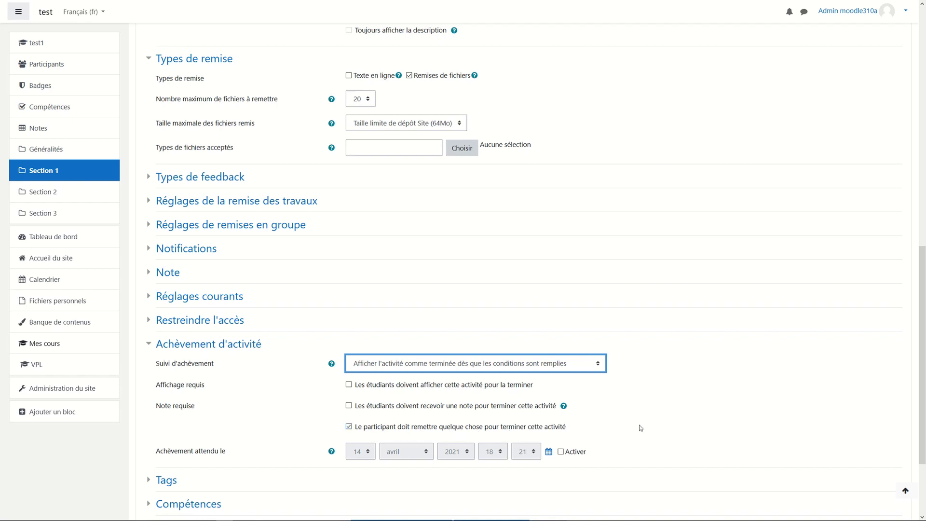
scroll(640, 428, "down", 3)
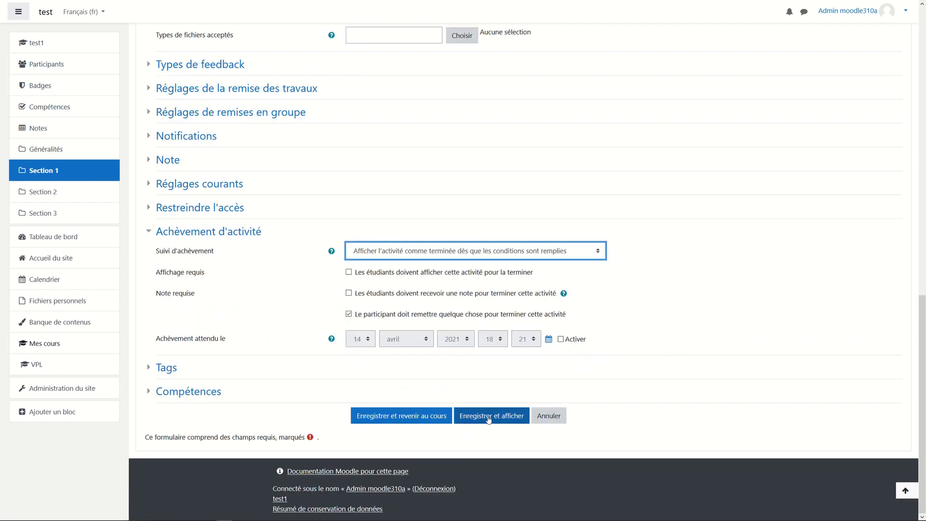
left_click(427, 418)
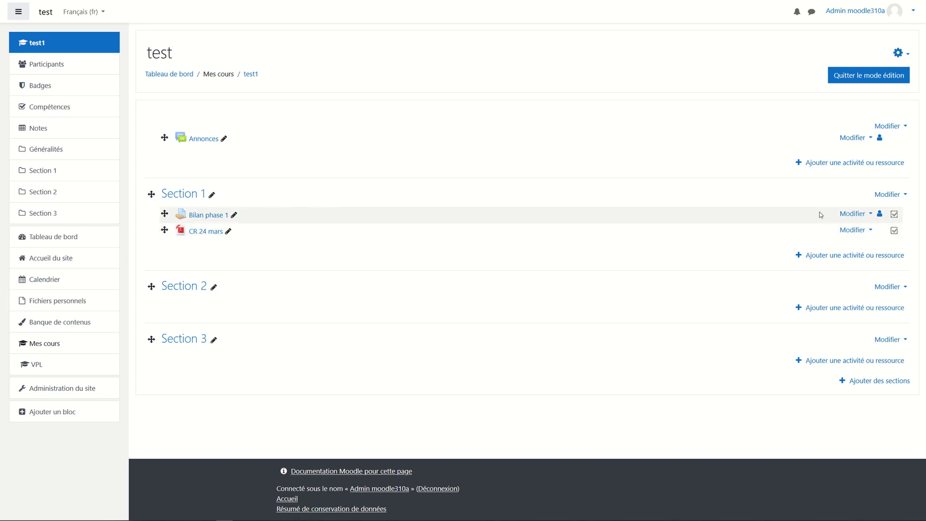
Add an activity-completion restriction to CR 24 mars requiring Bilan phase 1 marked complete, and save.
left_click(853, 230)
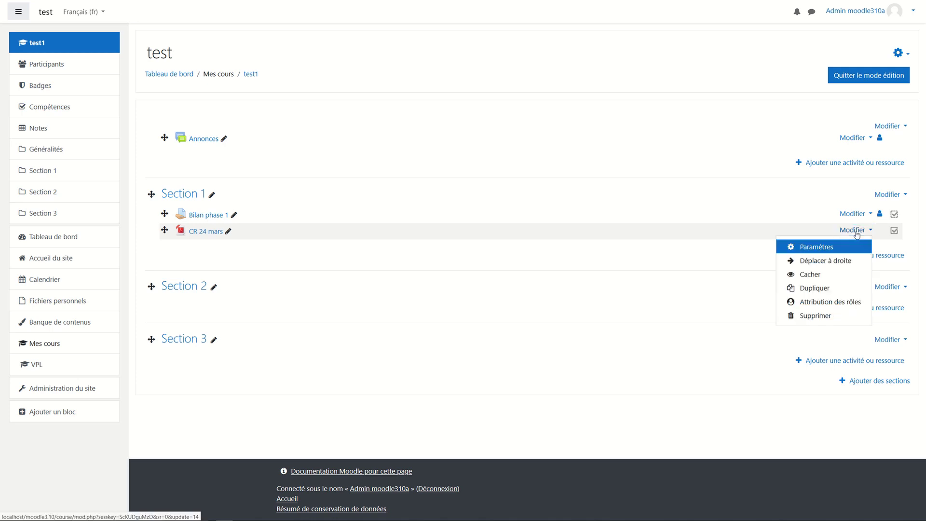
left_click(829, 247)
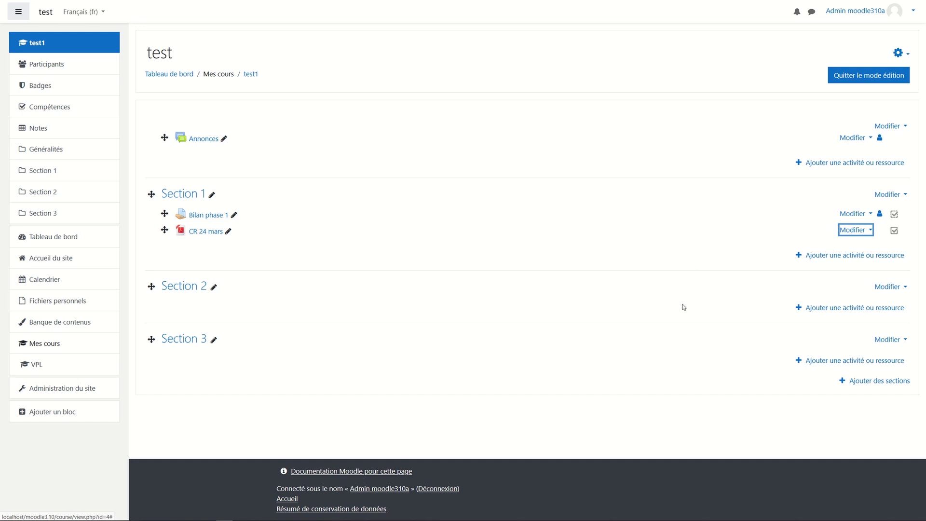
scroll(682, 317, "down", 3)
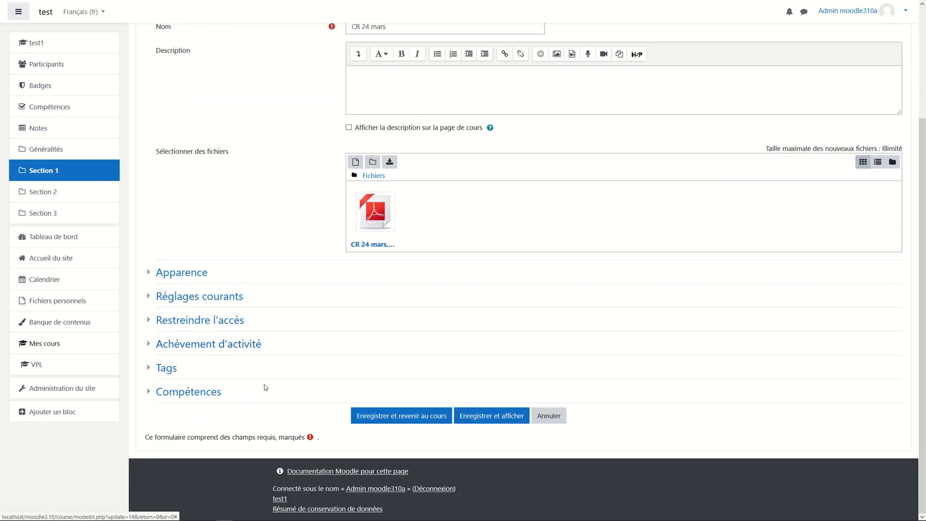
left_click(240, 321)
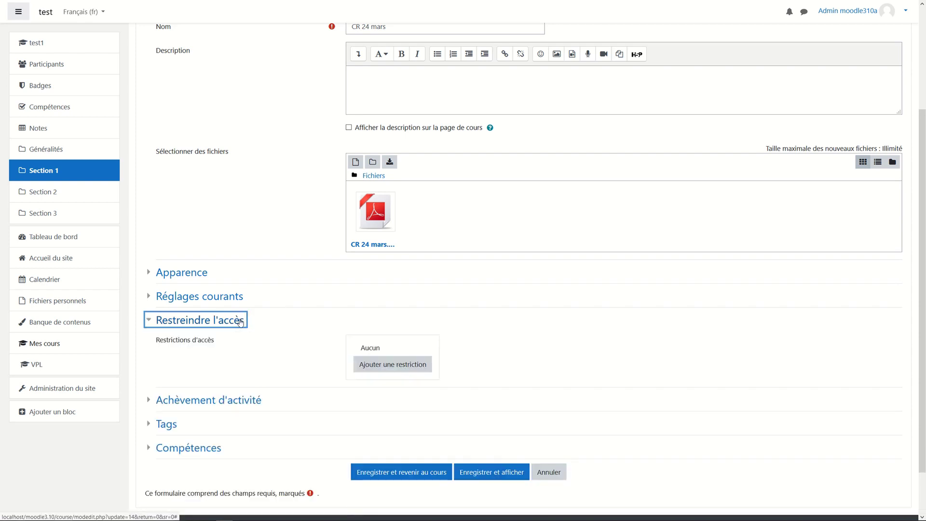
left_click(406, 370)
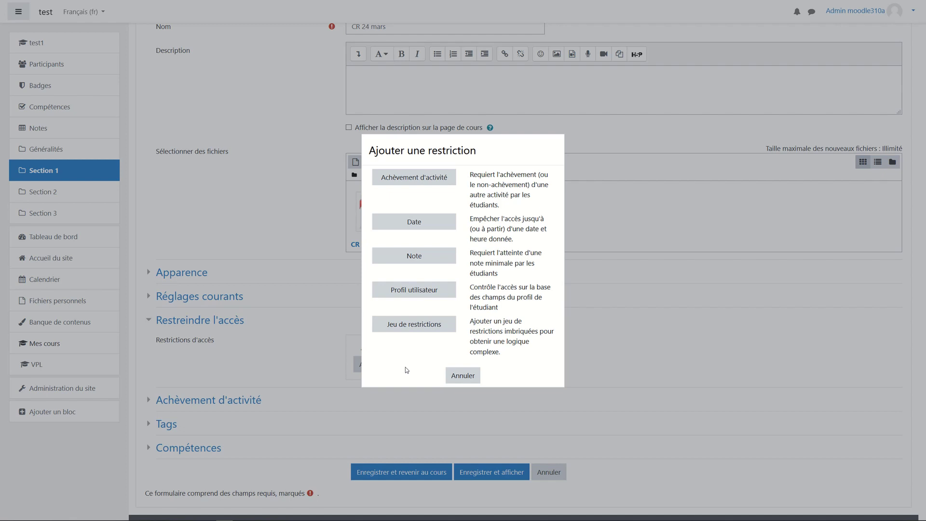
left_click(443, 181)
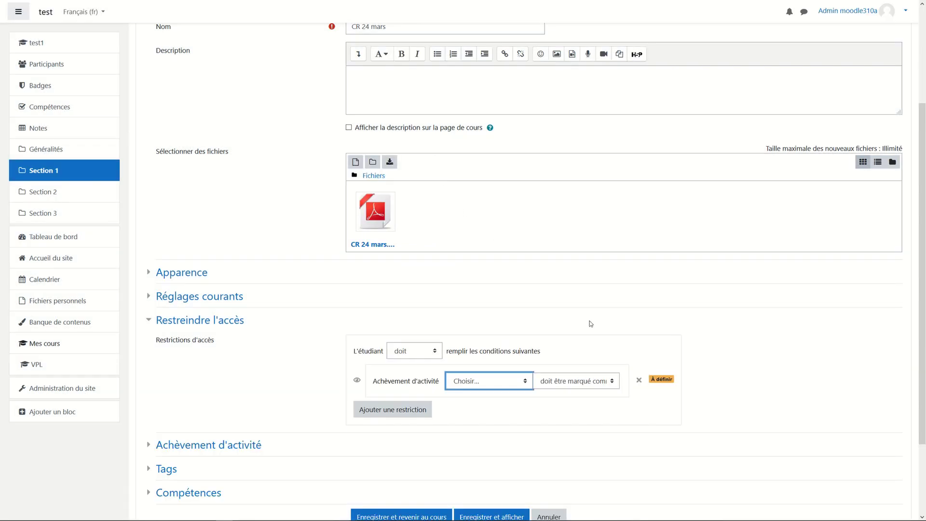
left_click(523, 384)
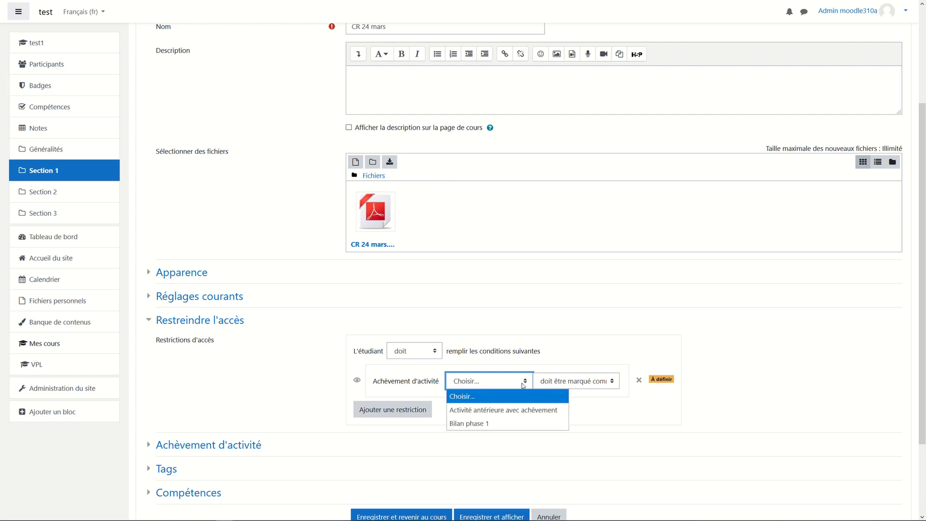
left_click(515, 427)
left_click(606, 383)
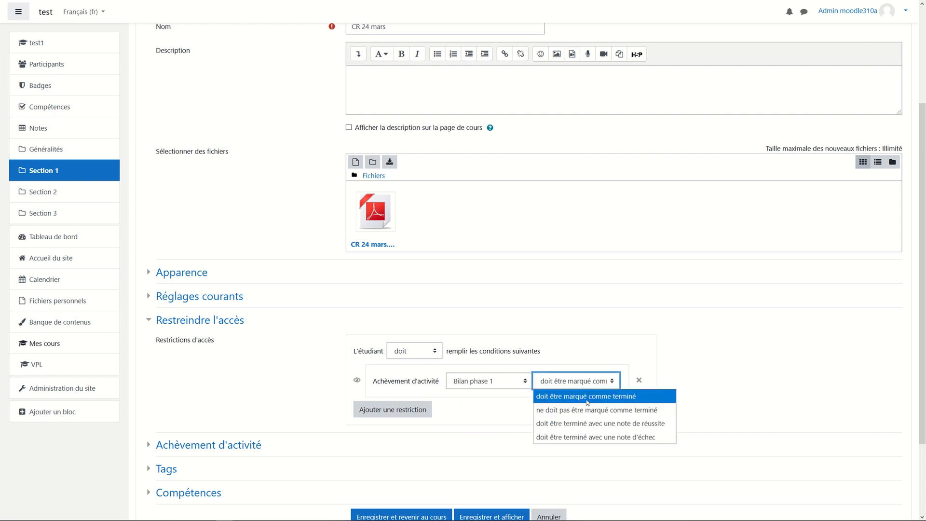
left_click(724, 385)
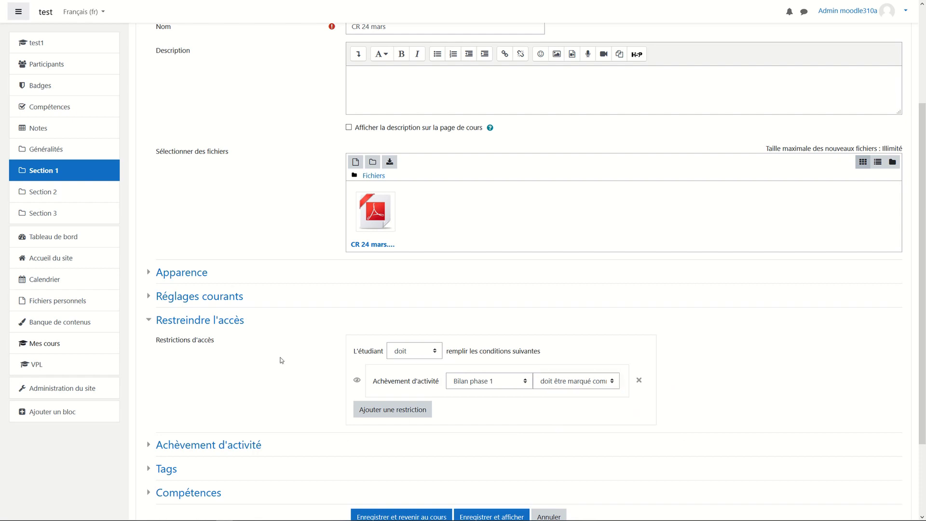
scroll(282, 361, "down", 2)
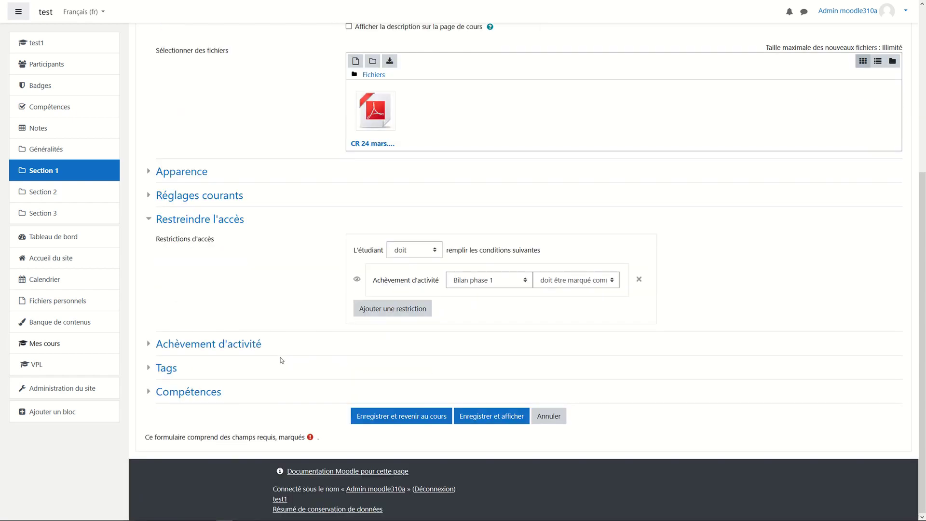
left_click(415, 418)
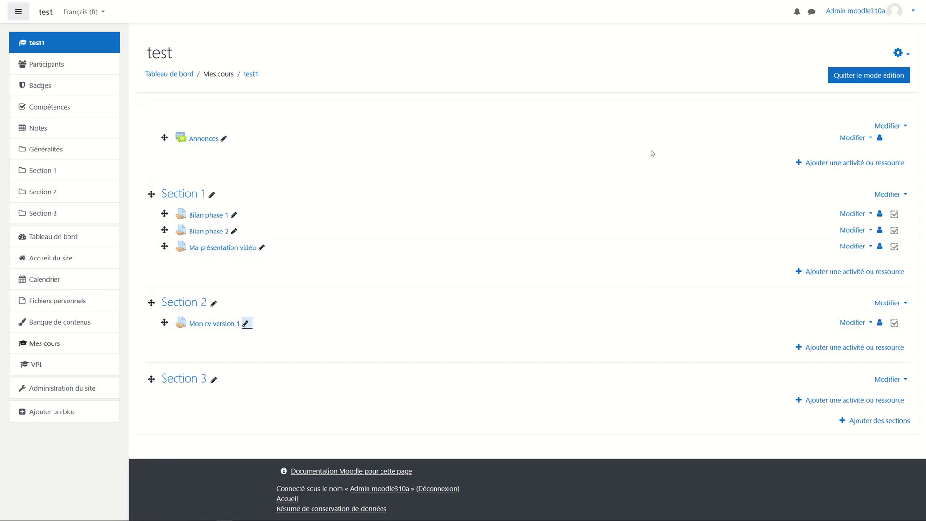
Open Administration du cours for test1 and its Achèvement d'activités report.
left_click(672, 56)
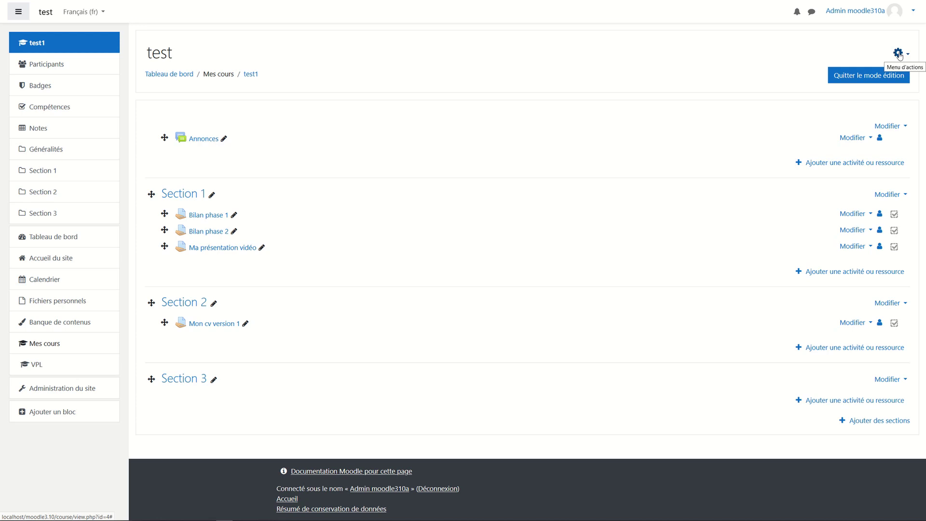
left_click(898, 56)
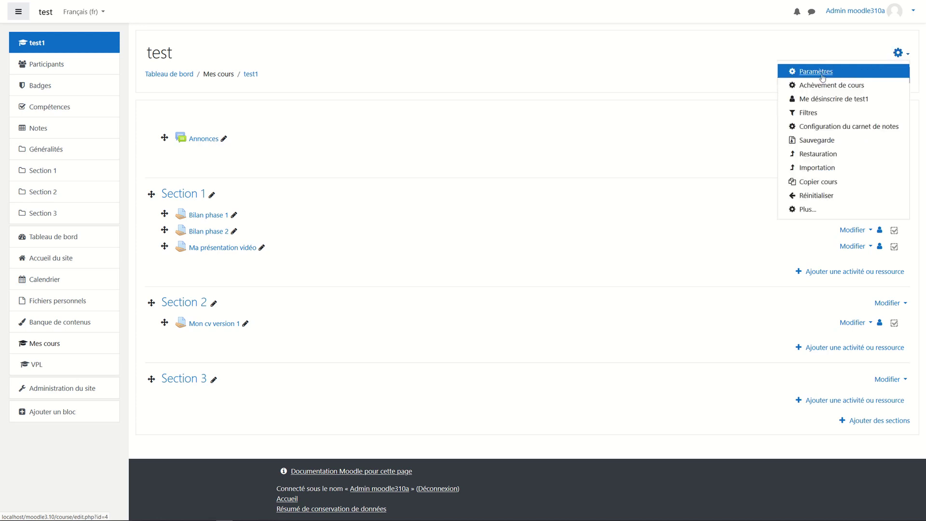
left_click(806, 211)
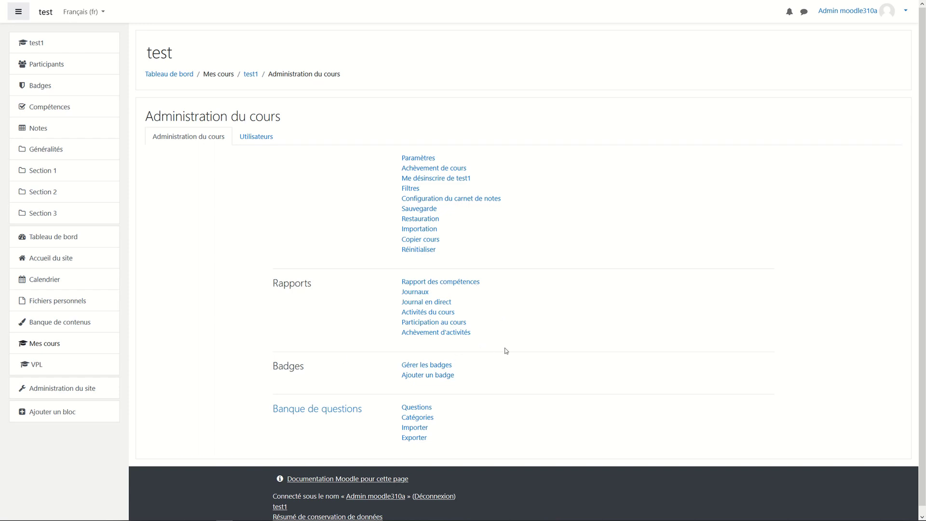
left_click(450, 335)
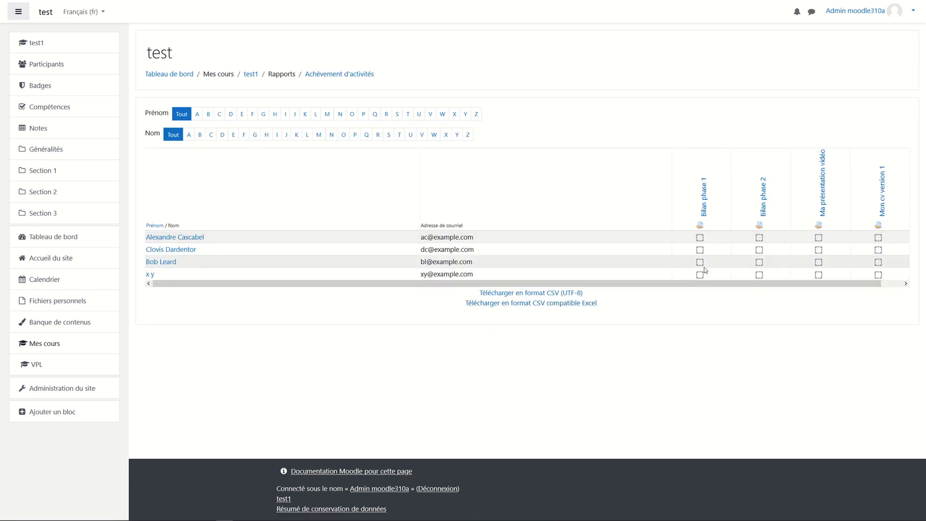
Scroll the activity completion report sideways to review the students' activity columns.
scroll(705, 270, "right", 1)
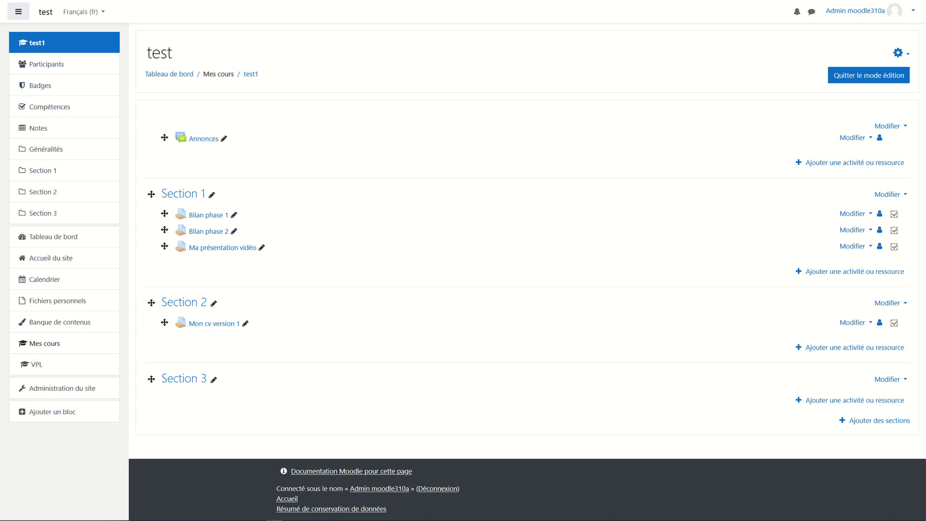
Center the Moodle Desktop window and review the Digital HR learning plan's competencies.
left_click_drag(923, 175, 521, 60)
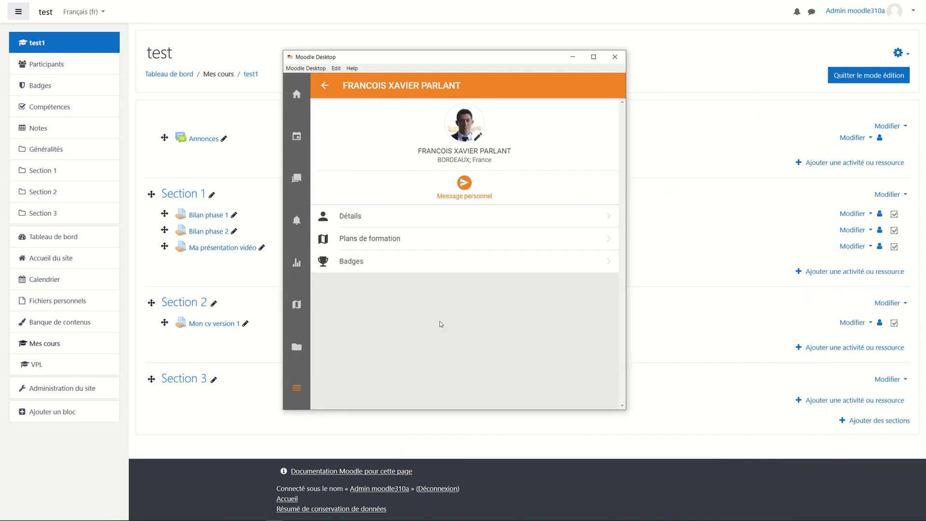
left_click(379, 241)
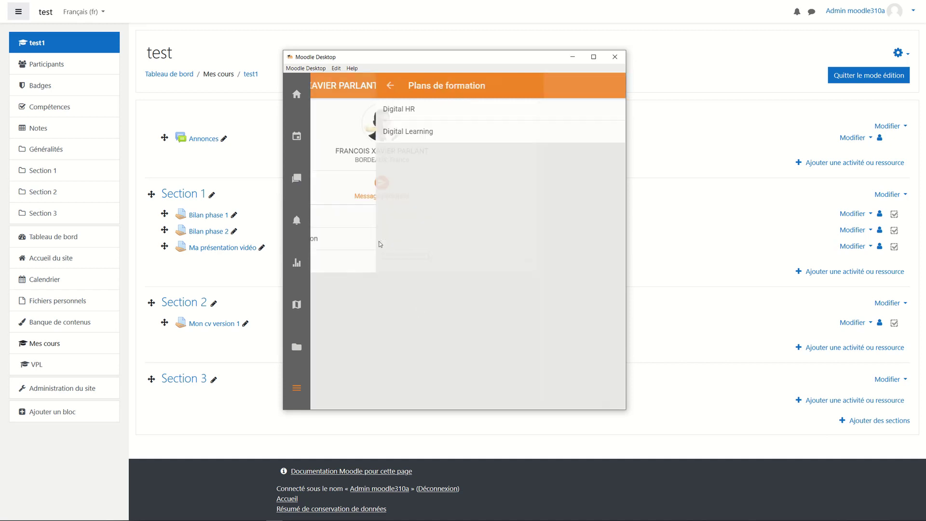
left_click(393, 114)
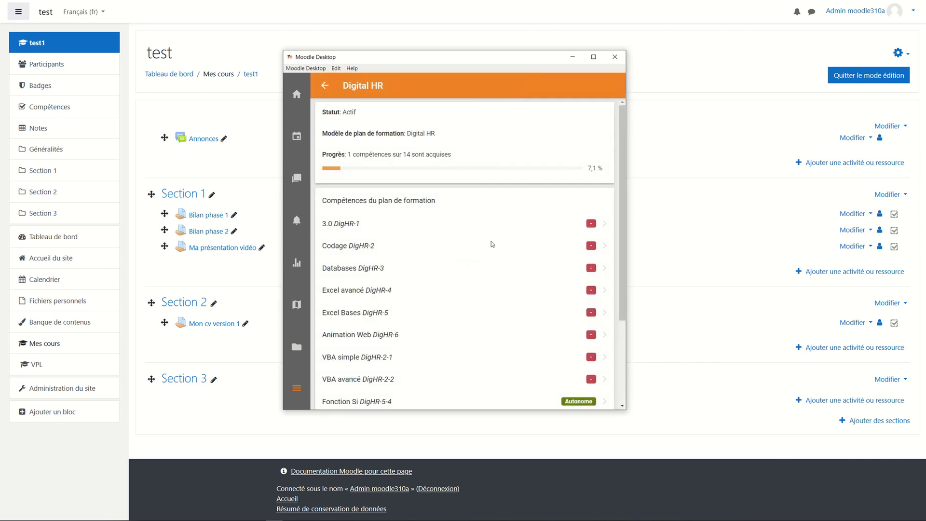
scroll(462, 246, "down", 3)
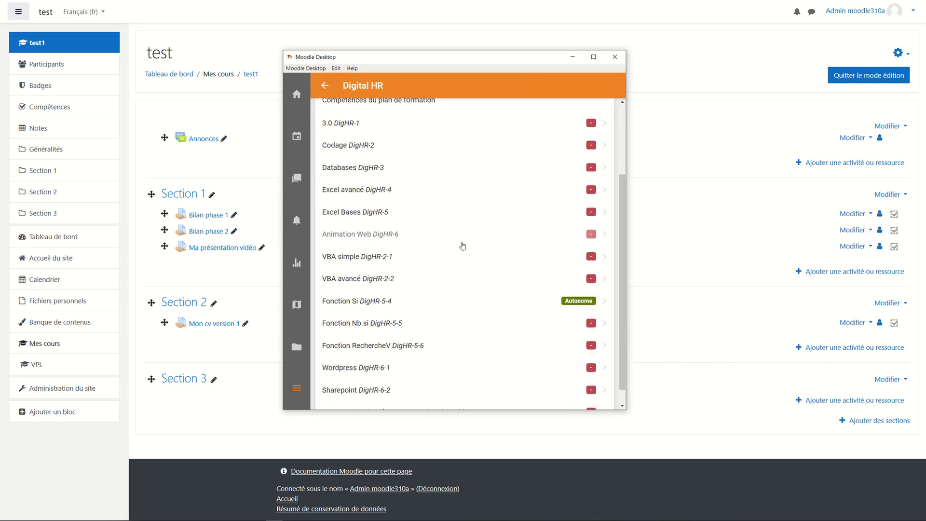
scroll(463, 246, "up", 3)
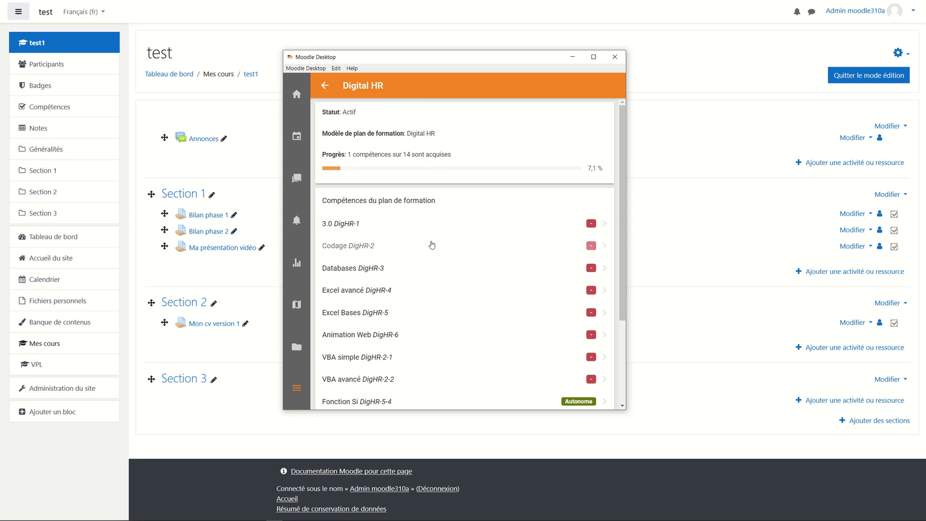
left_click(326, 86)
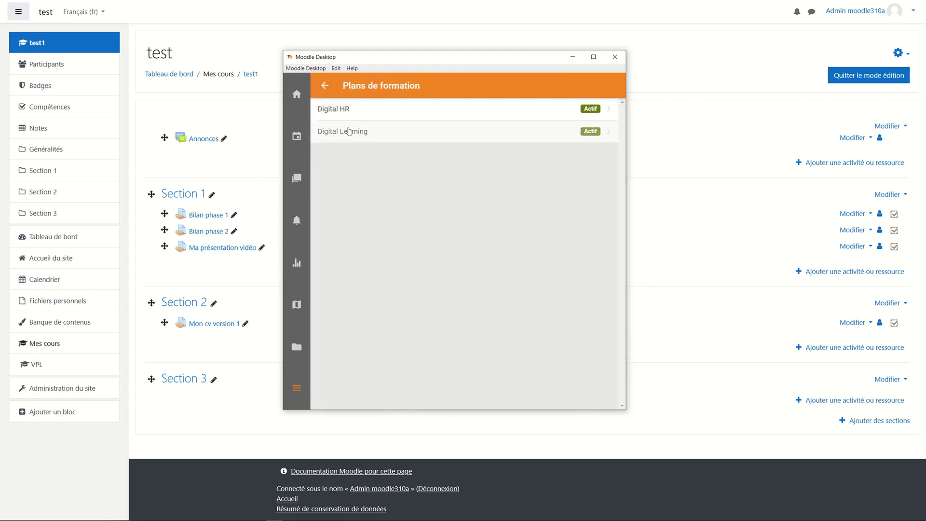
Review the Digital Learning plan's competencies (14 of 61 acquired), then close Moodle Desktop.
left_click(348, 132)
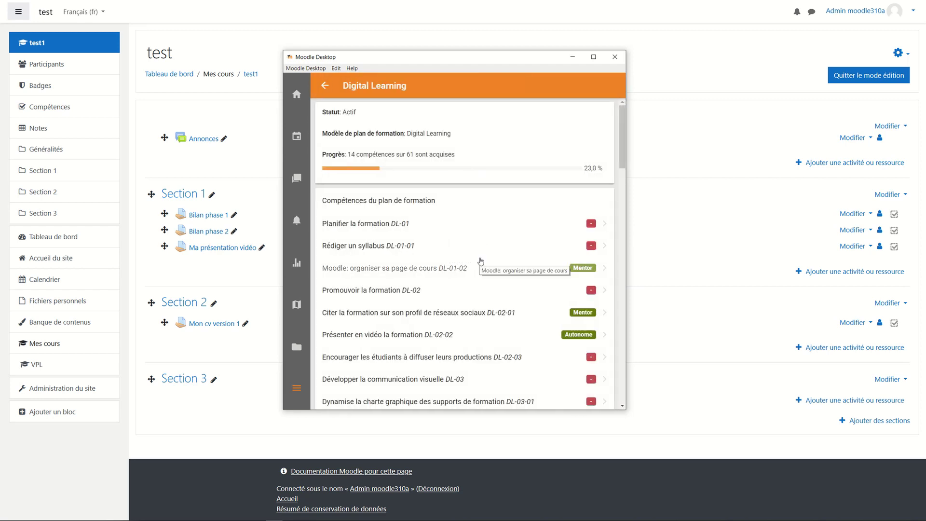
scroll(480, 263, "down", 2)
scroll(480, 261, "down", 3)
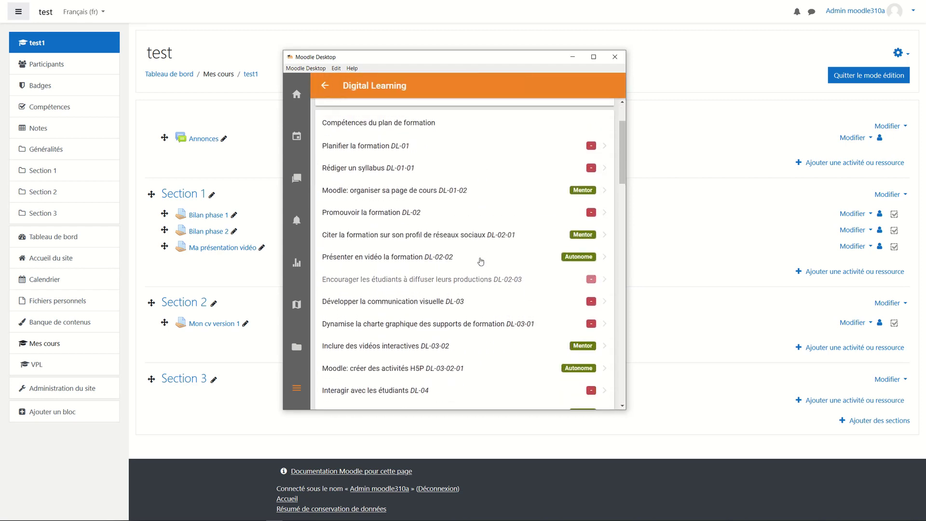
scroll(479, 263, "up", 4)
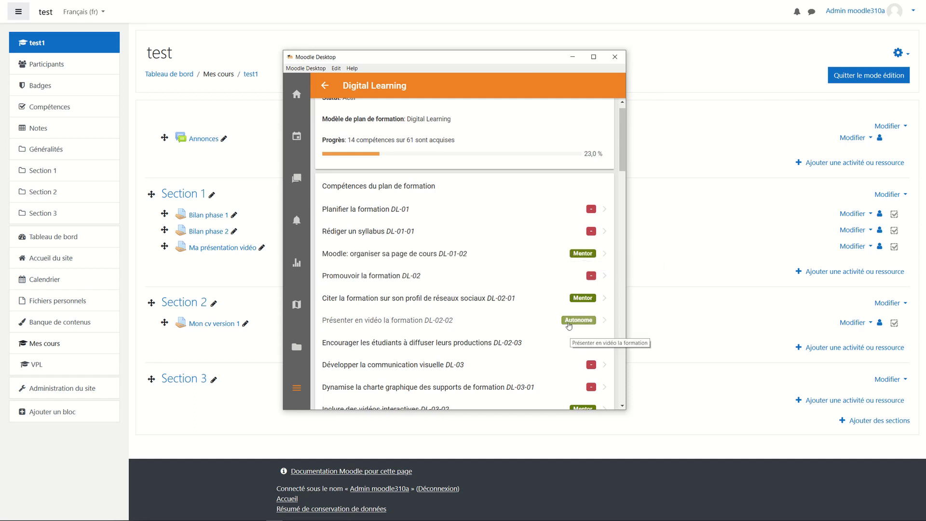
scroll(481, 335, "down", 1)
scroll(480, 334, "down", 3)
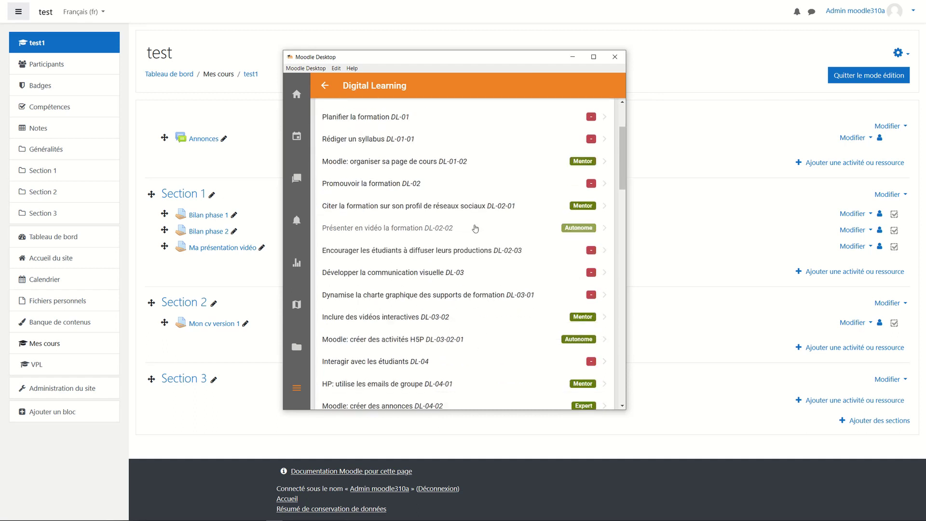
scroll(475, 241, "up", 5)
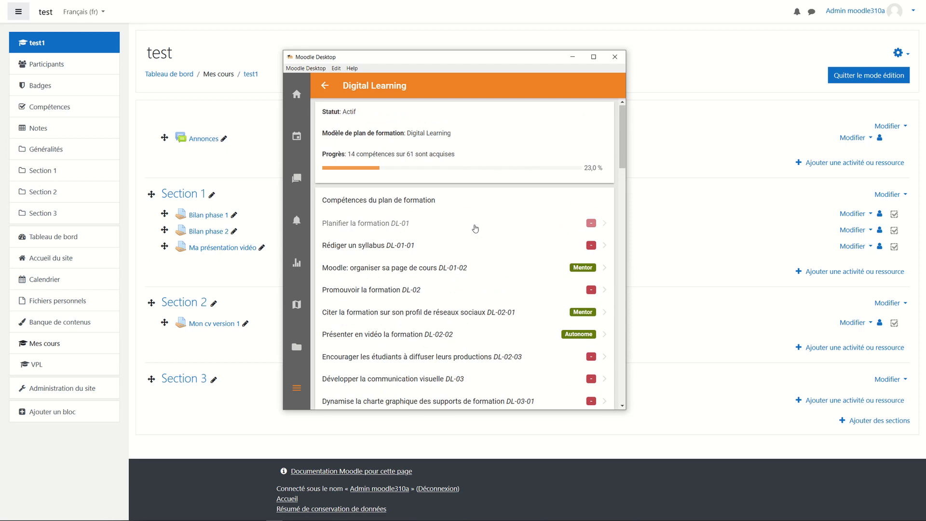
left_click(614, 57)
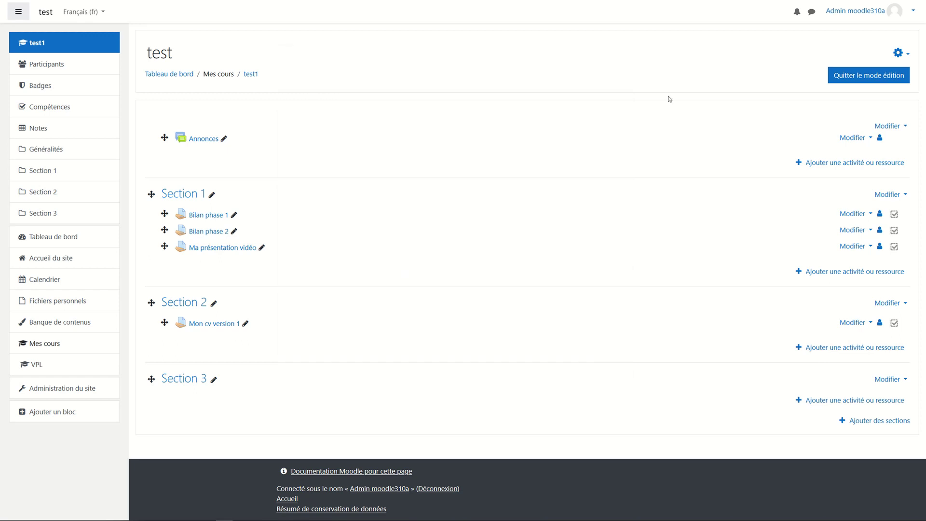
Pick the Feedback tile from Section 1's activity and resource chooser.
left_click(895, 19)
left_click(848, 272)
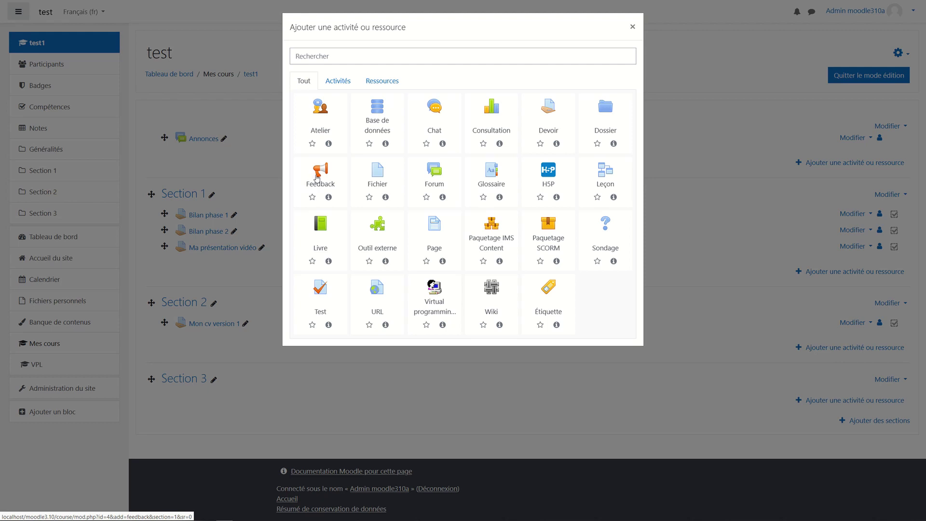
left_click(317, 178)
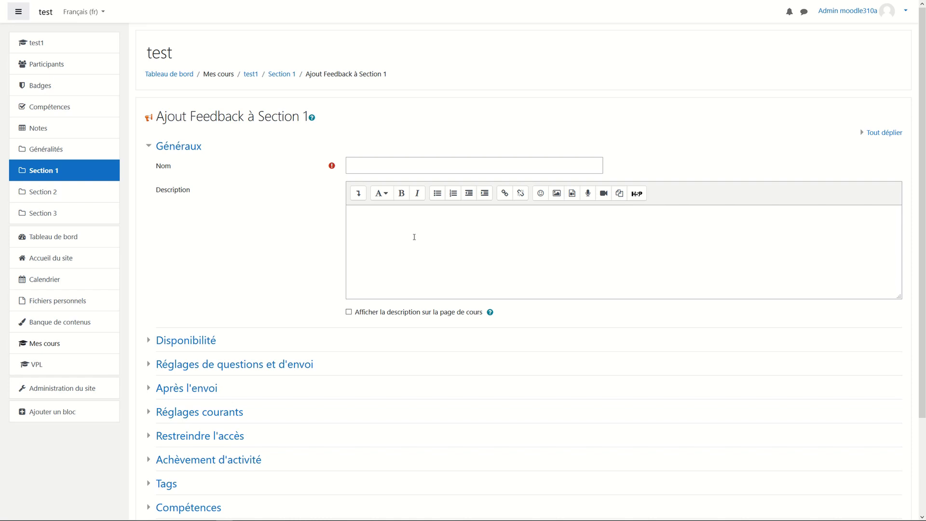
Name the Feedback 'retours sur le formations', record user names, and save and display it.
left_click(437, 164)
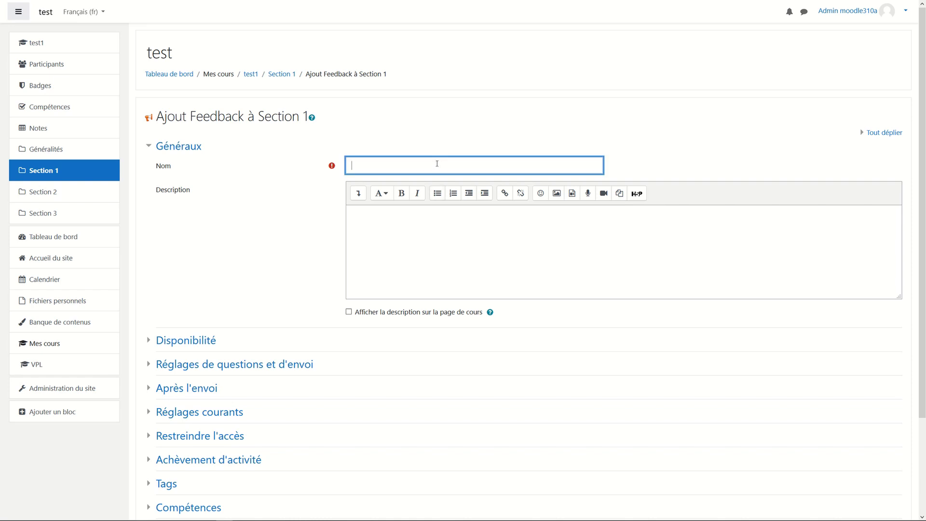
type("retours sur le formations")
scroll(309, 303, "down", 3)
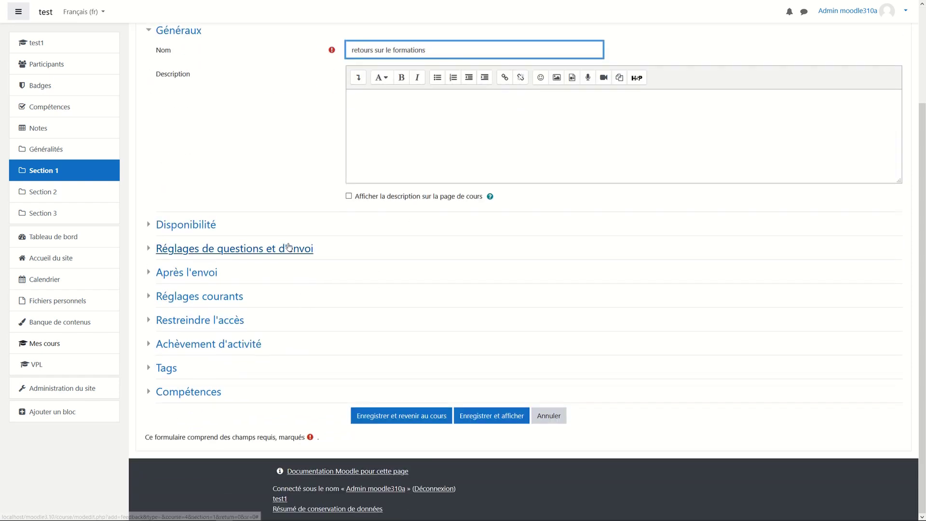
left_click(289, 247)
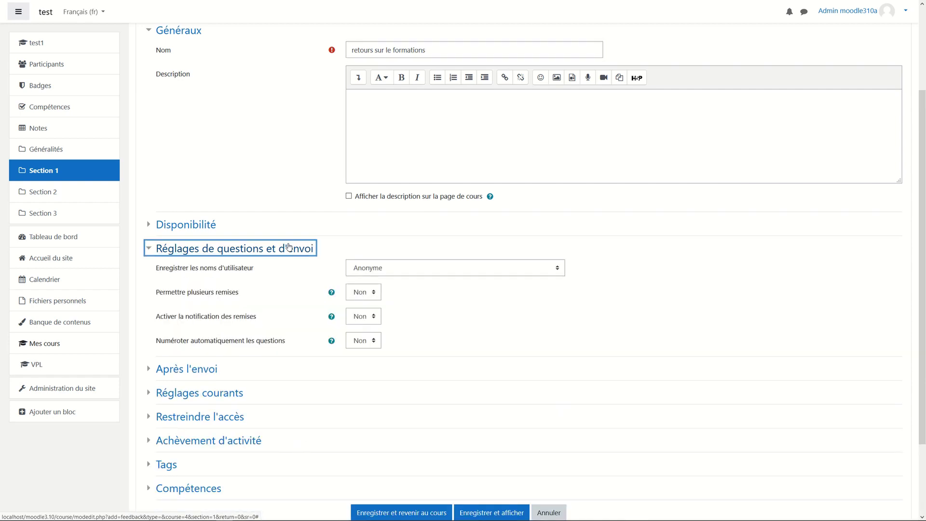
left_click(400, 269)
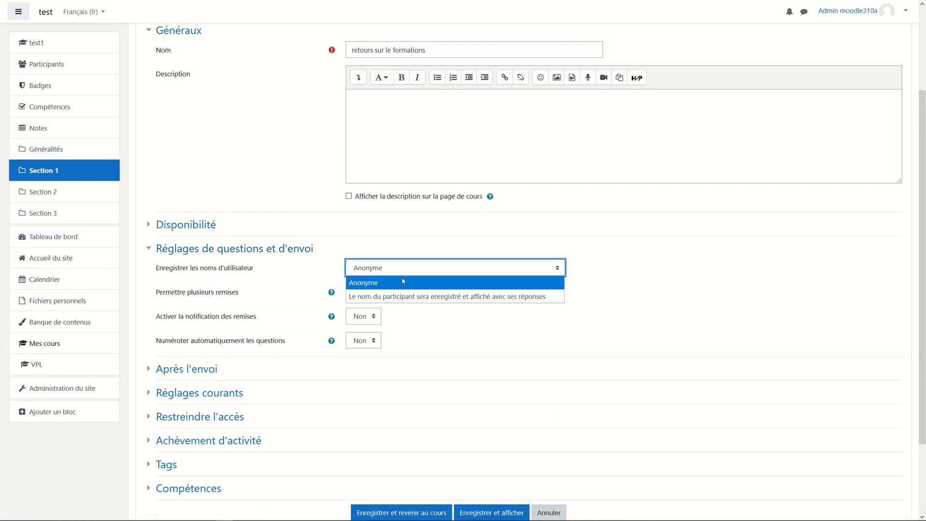
left_click(411, 293)
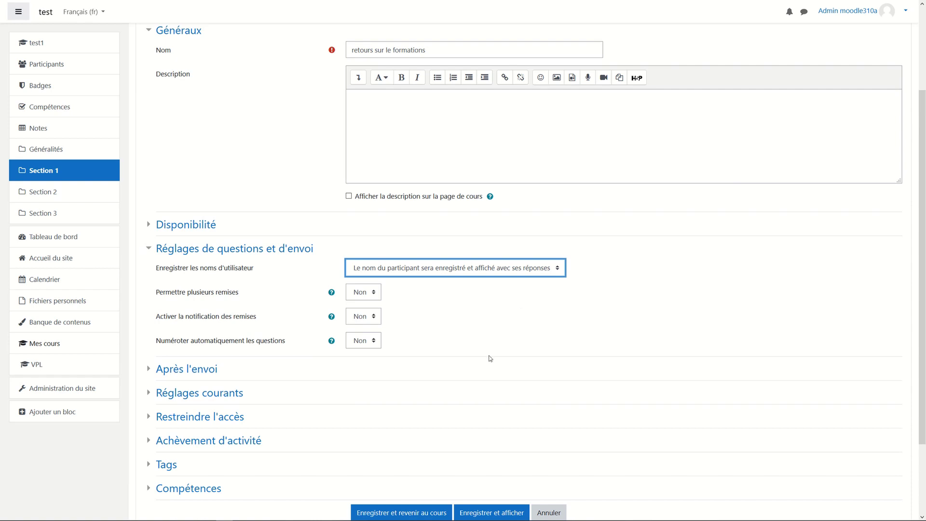
scroll(459, 382, "down", 2)
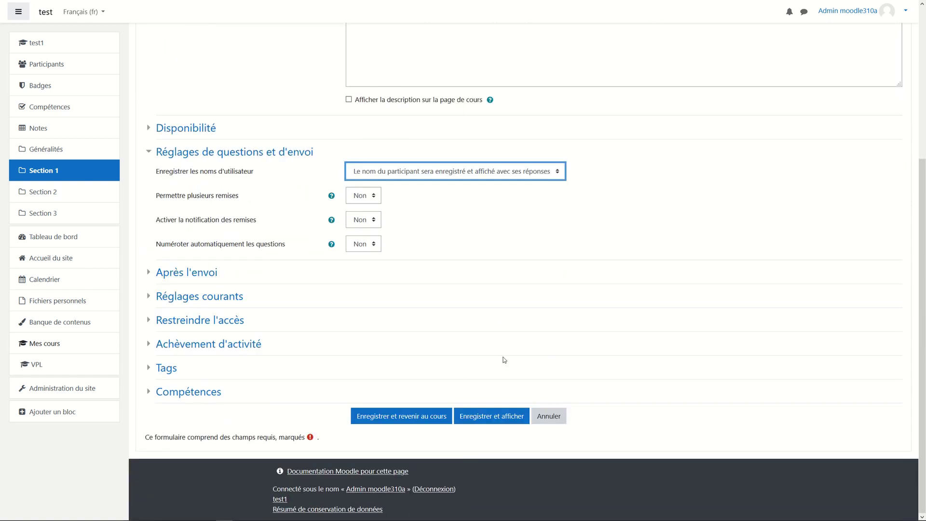
left_click(493, 423)
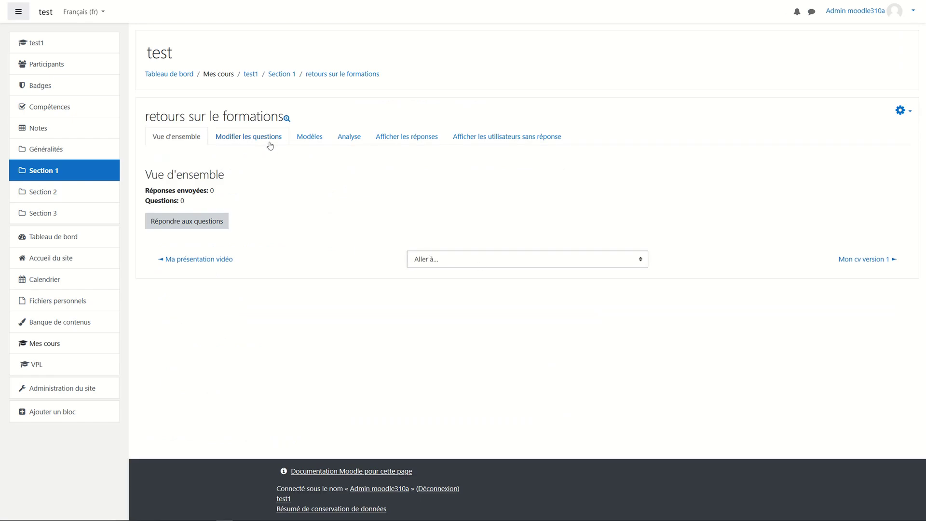
Open the feedback's Modifier les questions page and browse the question types without adding one.
left_click(269, 144)
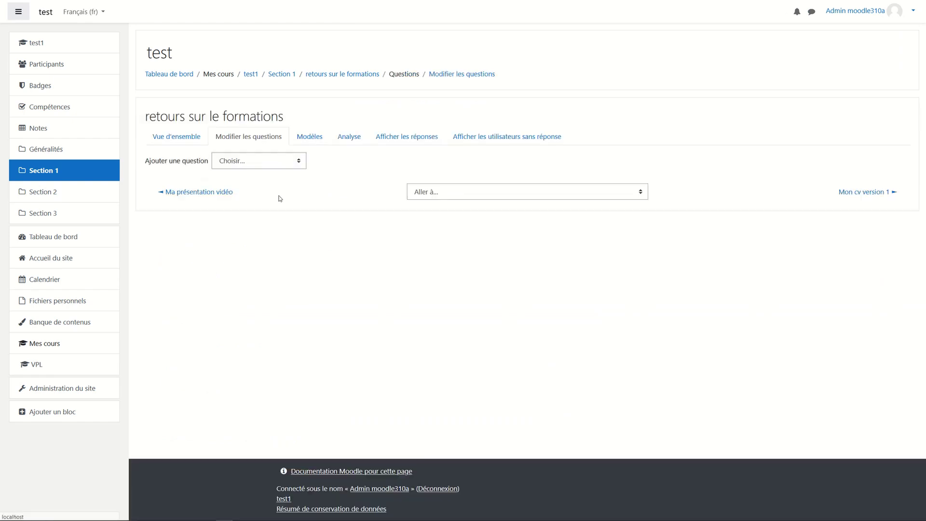
left_click(273, 164)
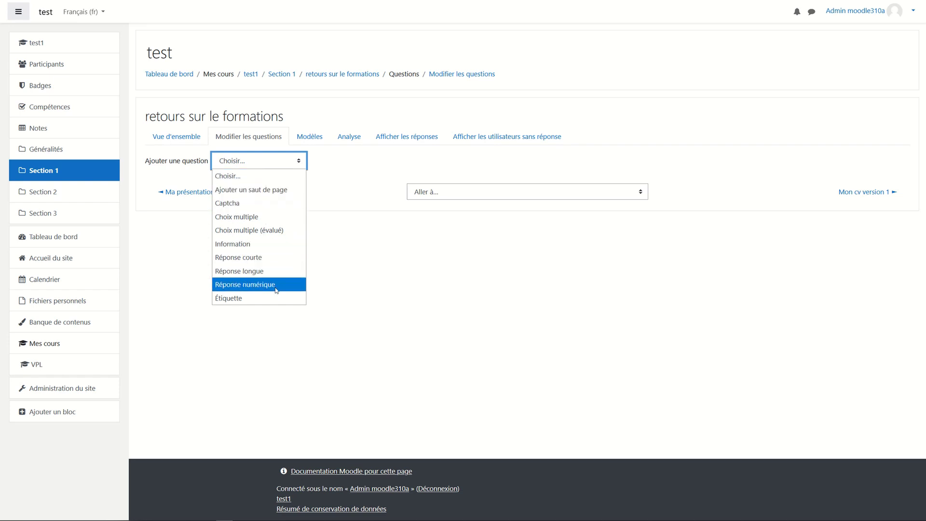
left_click(396, 333)
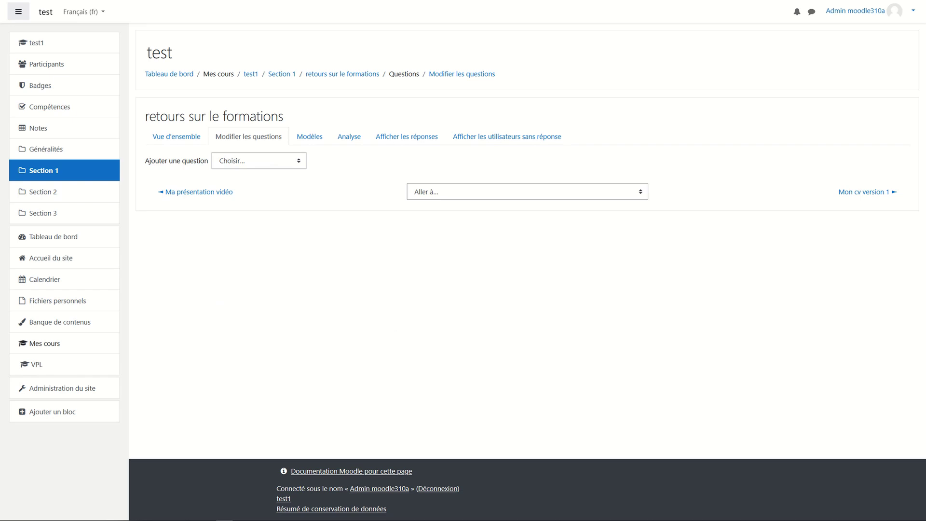
Move the Moodle Desktop window over the page, narrow it to a phone layout, and scroll the feedback.
left_click_drag(925, 128, 491, 70)
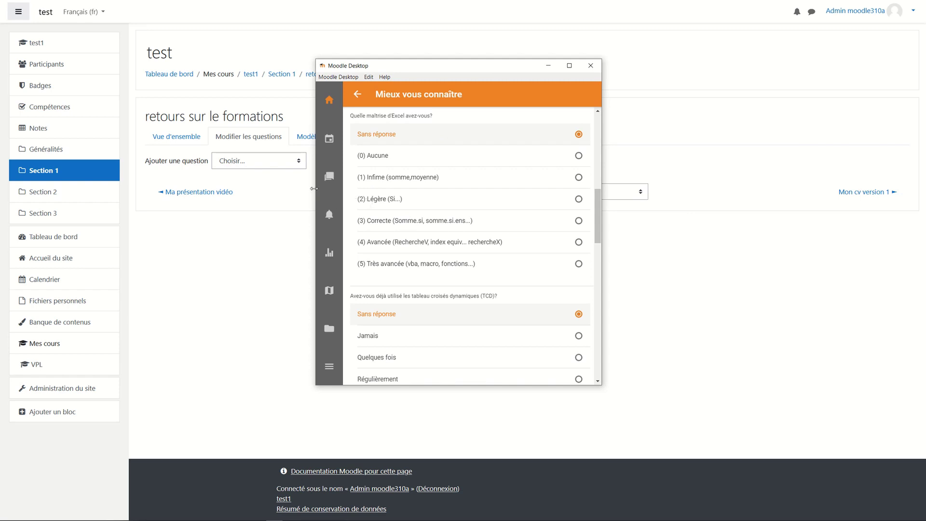
left_click_drag(316, 192, 416, 186)
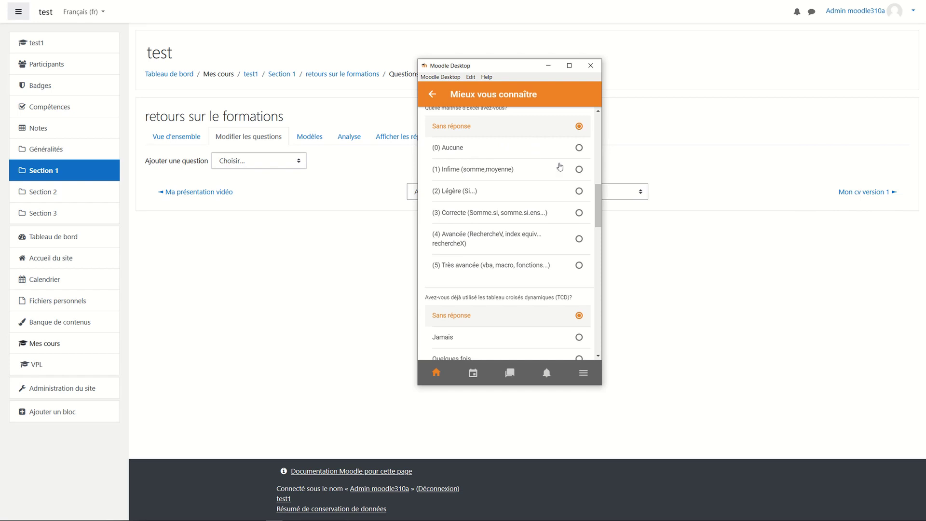
scroll(599, 194, "up", 2)
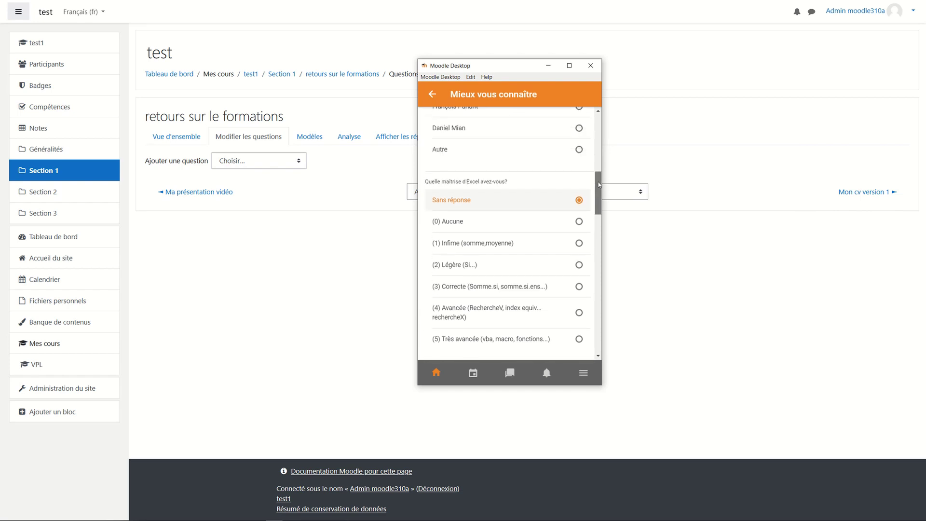
scroll(531, 162, "down", 1)
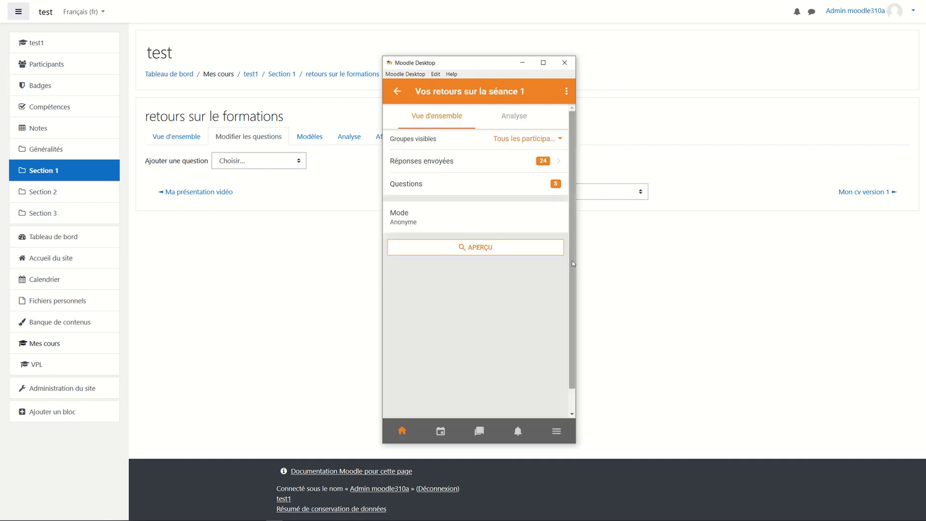
Show the Analyse results of the séance 1 feedback and scroll through the question charts.
left_click(514, 116)
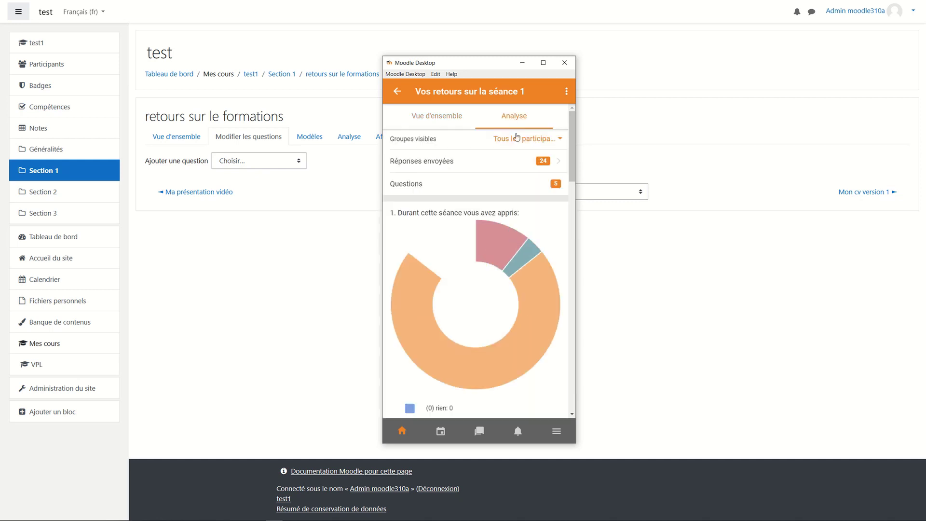
mouse_move(535, 279)
scroll(535, 279, "down", 2)
scroll(534, 282, "down", 1)
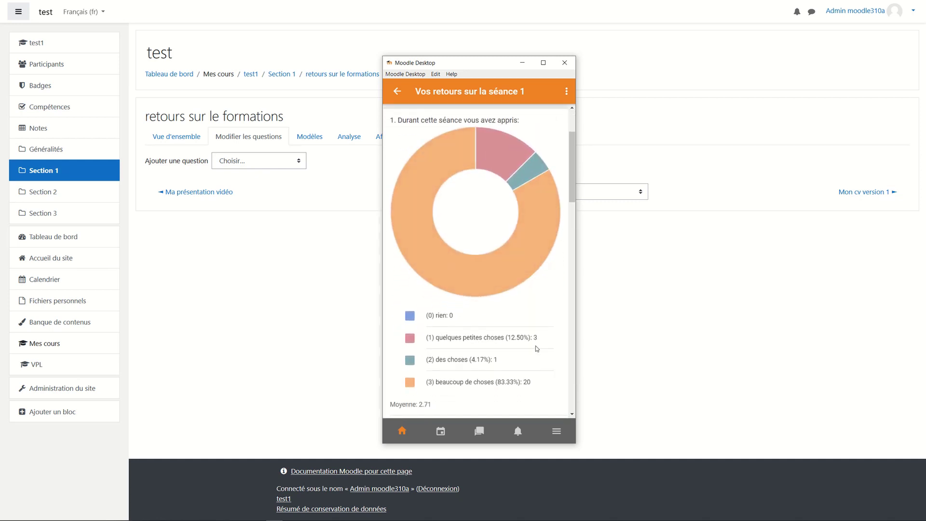
scroll(555, 344, "down", 6)
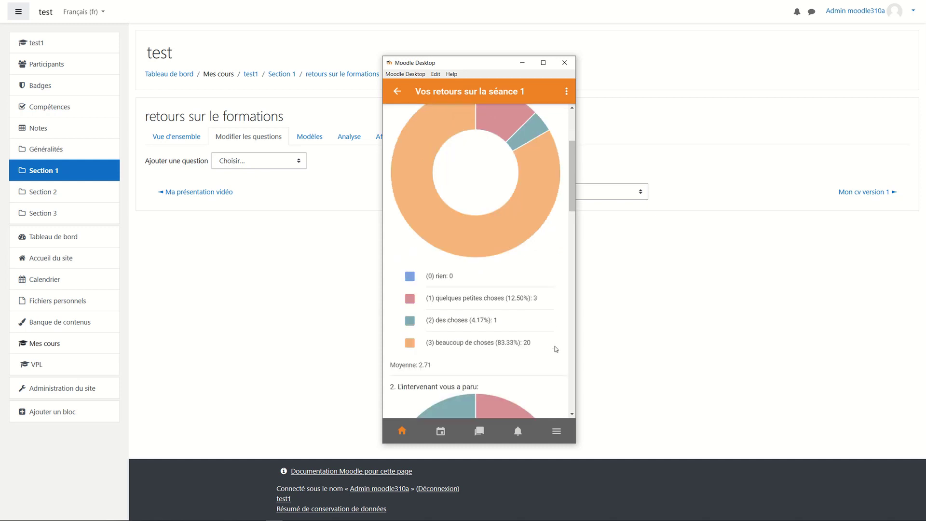
scroll(555, 346, "down", 1)
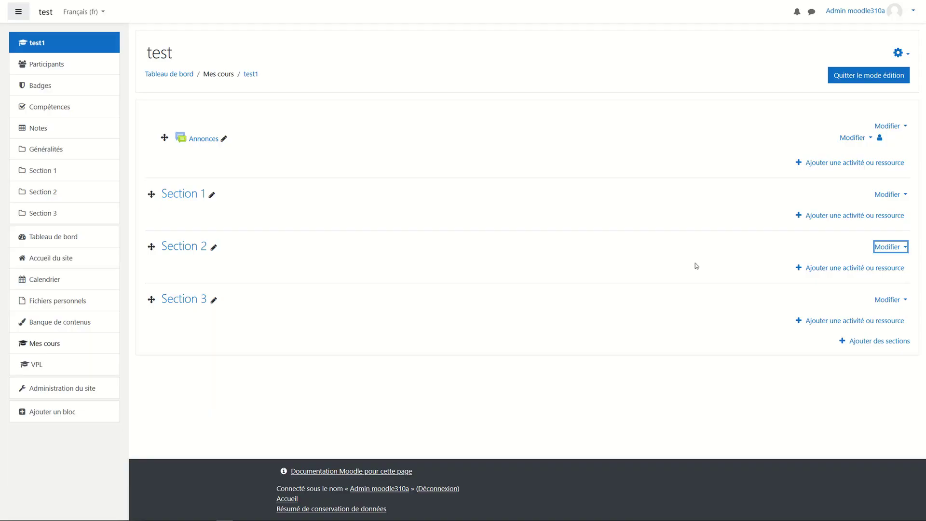
Add an activity to Section 1 and choose H5P in the chooser.
left_click(811, 217)
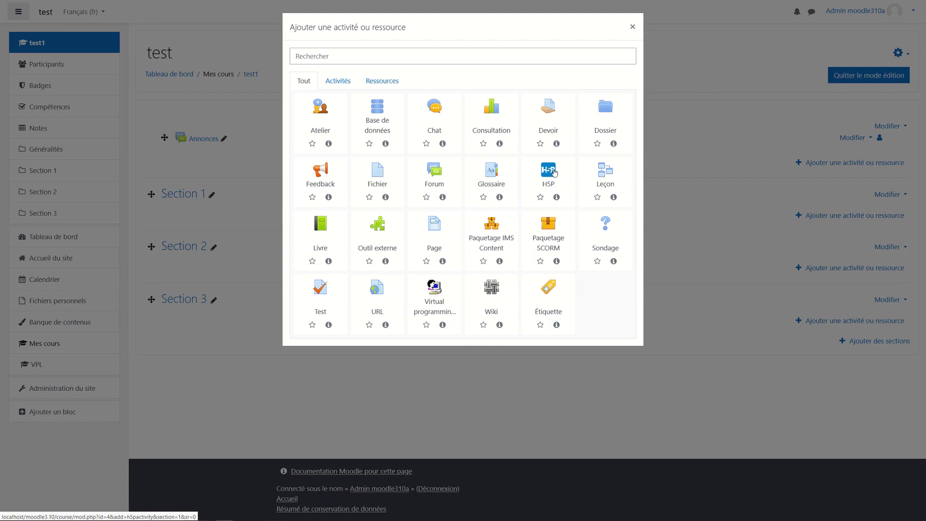
left_click(554, 172)
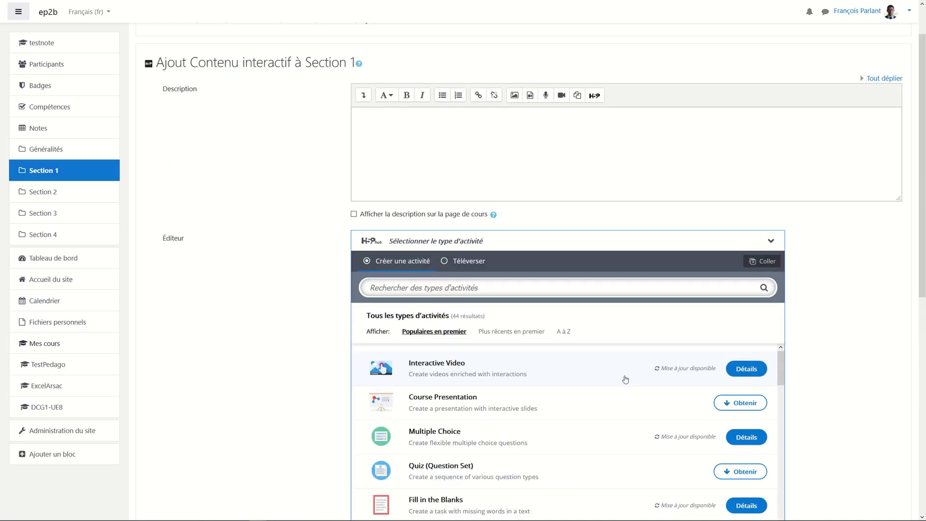
scroll(620, 413, "down", 1)
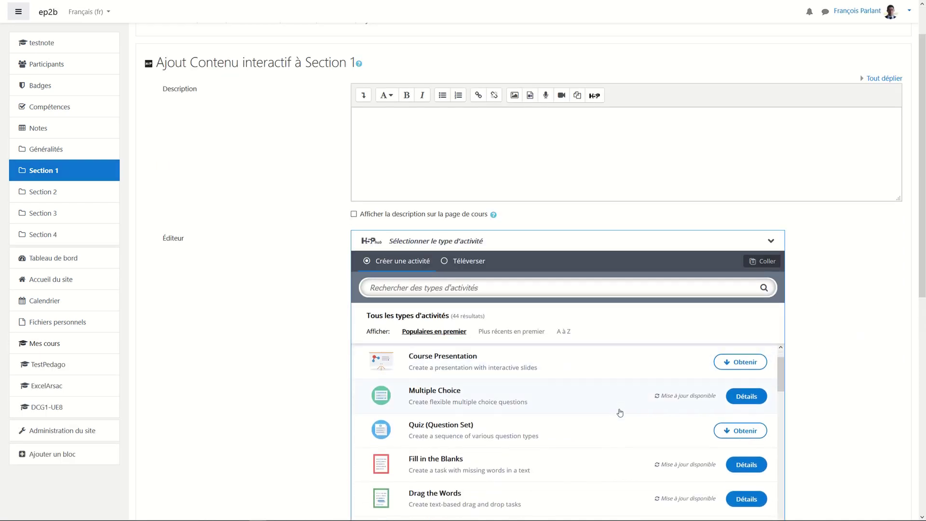
scroll(804, 408, "down", 3)
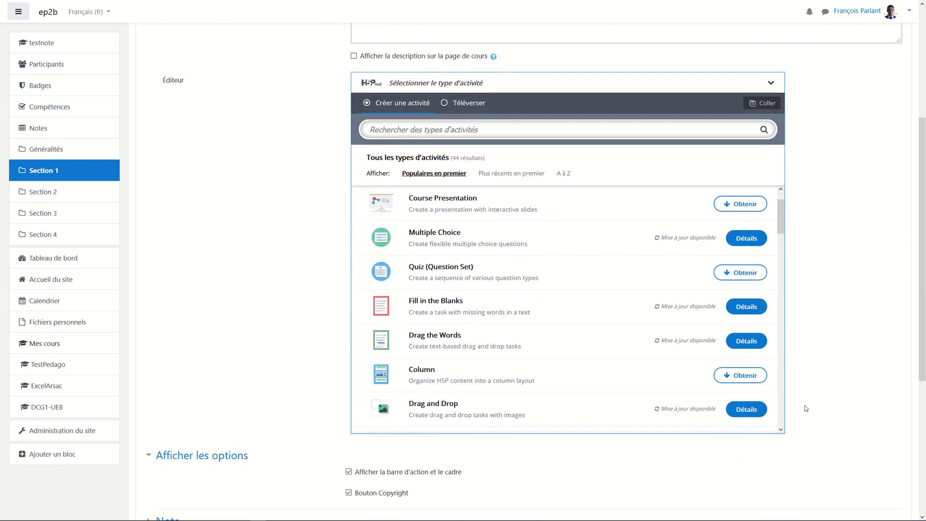
scroll(544, 351, "down", 1)
scroll(544, 351, "down", 1)
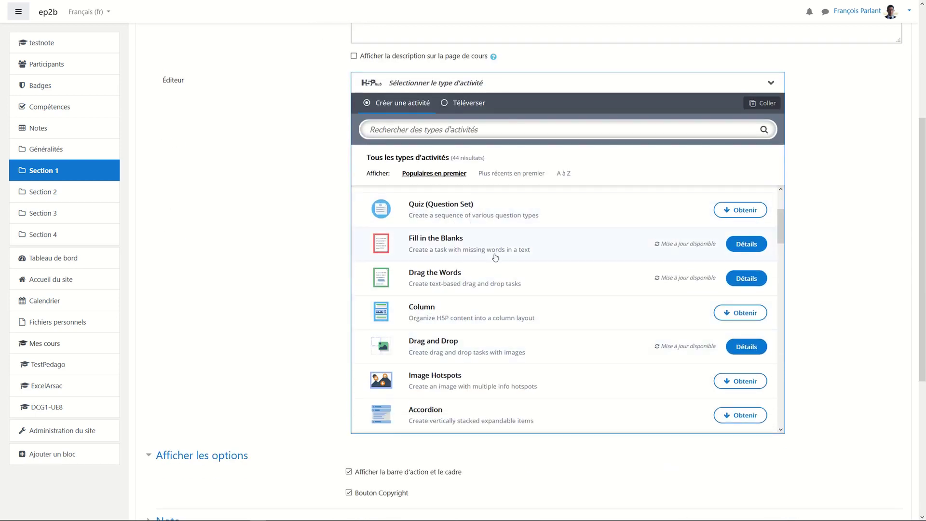
scroll(538, 362, "down", 2)
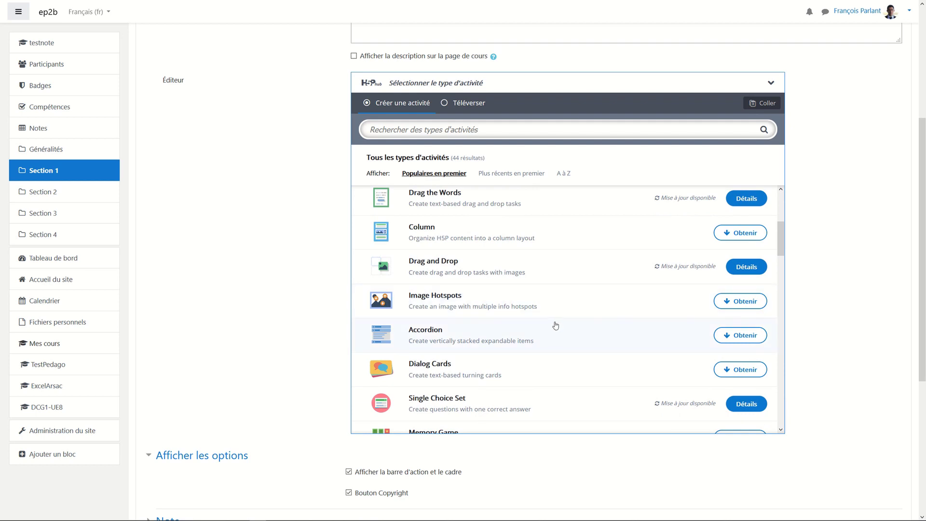
scroll(556, 334, "down", 1)
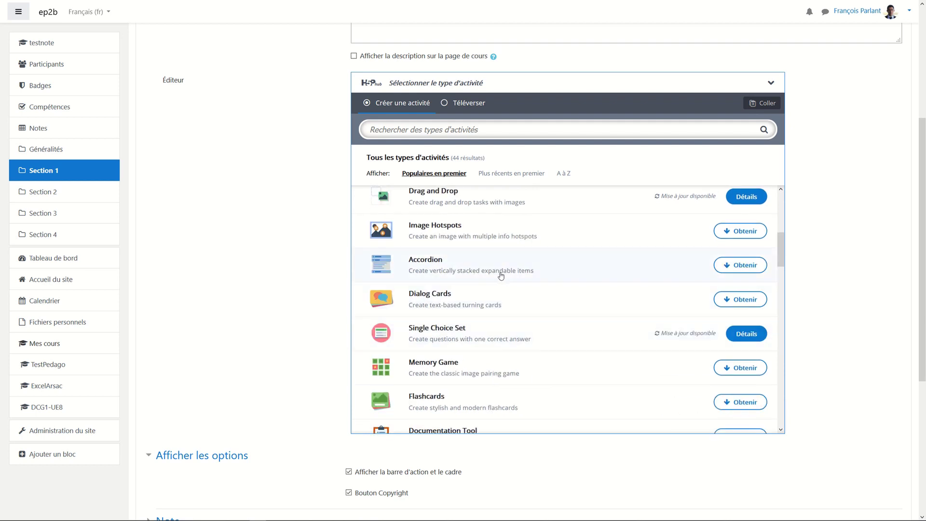
scroll(536, 354, "down", 2)
scroll(537, 355, "down", 4)
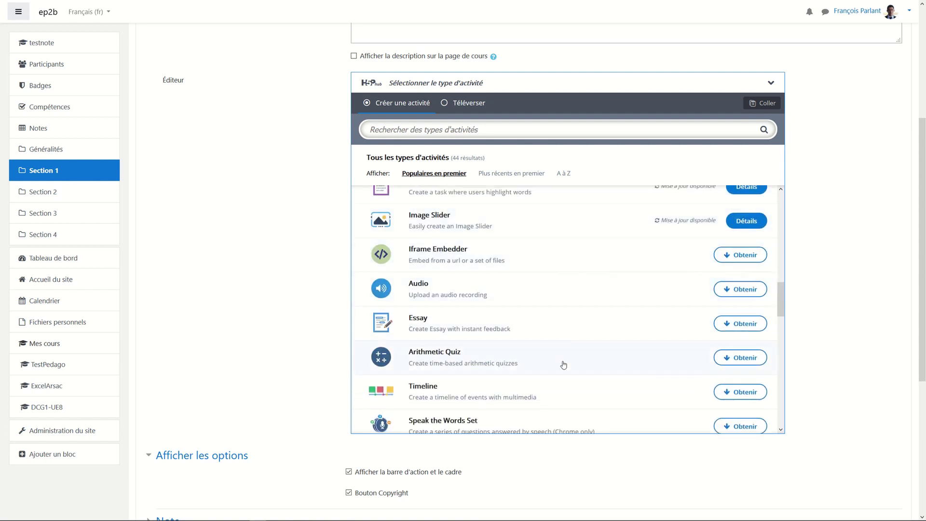
scroll(562, 364, "down", 2)
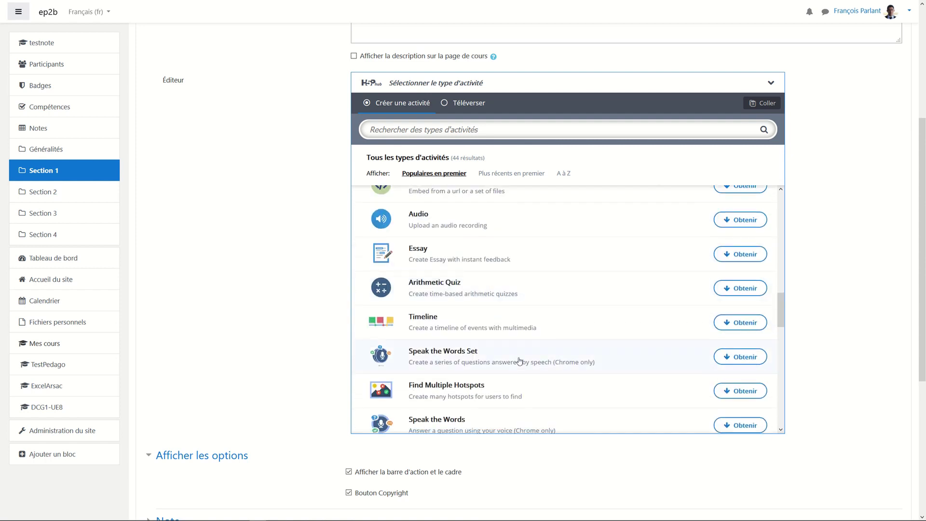
scroll(542, 365, "down", 2)
scroll(542, 368, "up", 10)
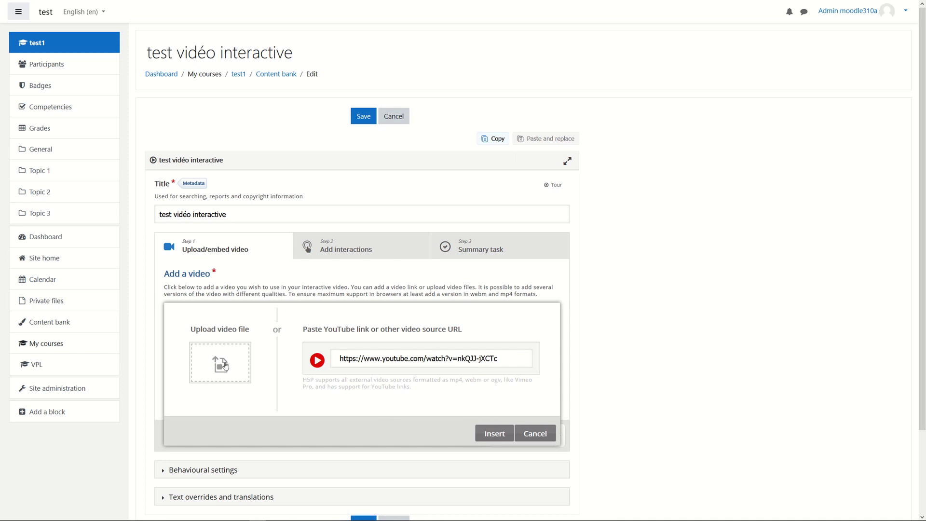
Insert the pasted YouTube link as the video and move on to Add interactions.
left_click(500, 434)
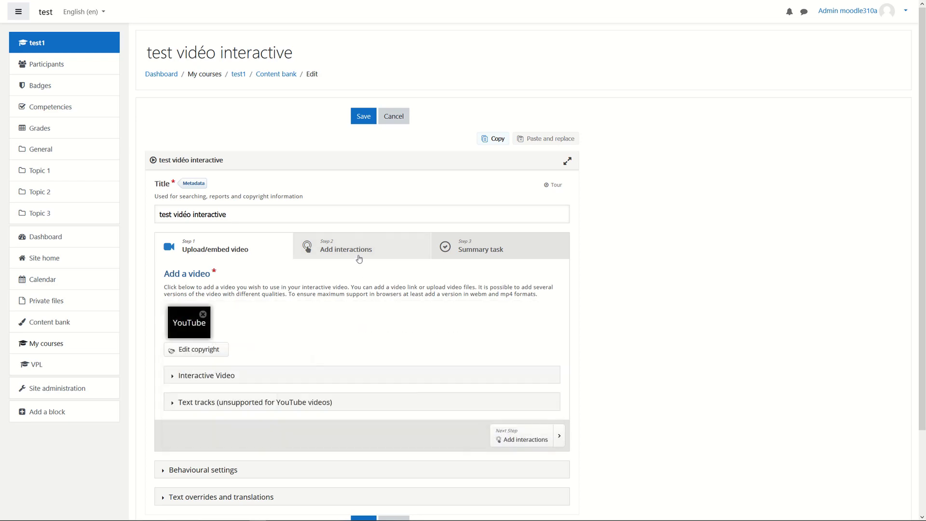
left_click(359, 257)
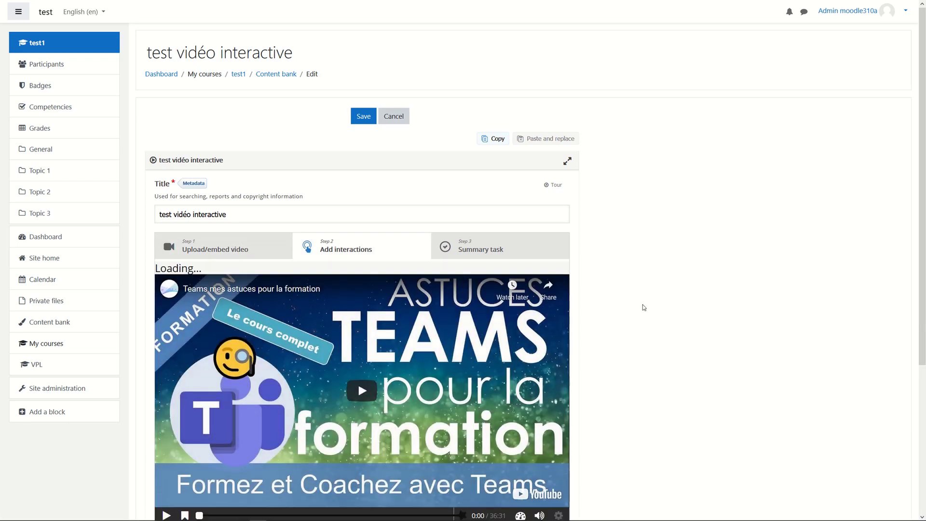
scroll(644, 309, "down", 2)
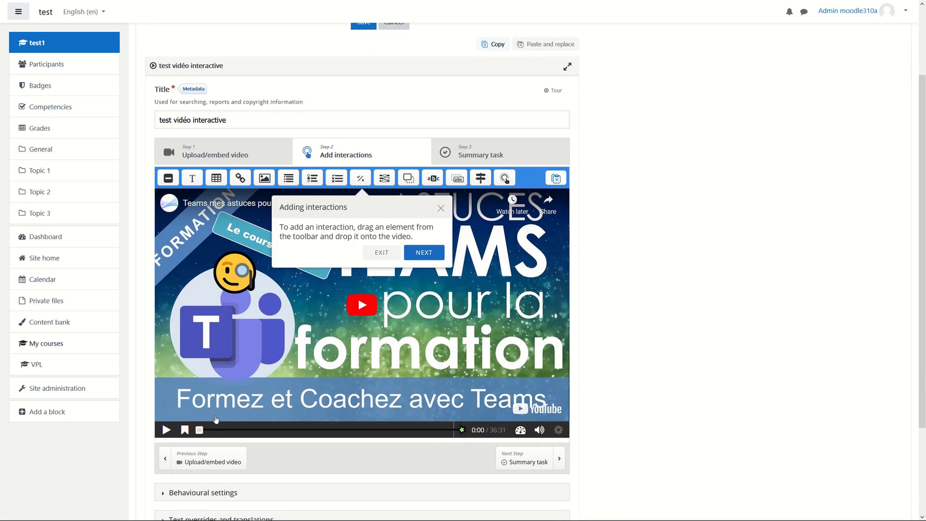
Pause the video at 5:32 and place a Single Choice Set interaction on it.
left_click_drag(201, 433, 237, 429)
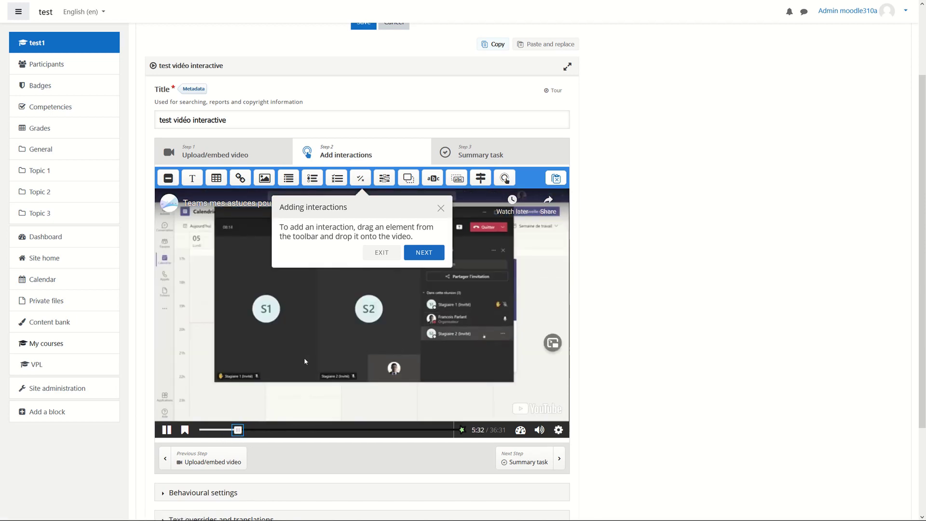
left_click(329, 350)
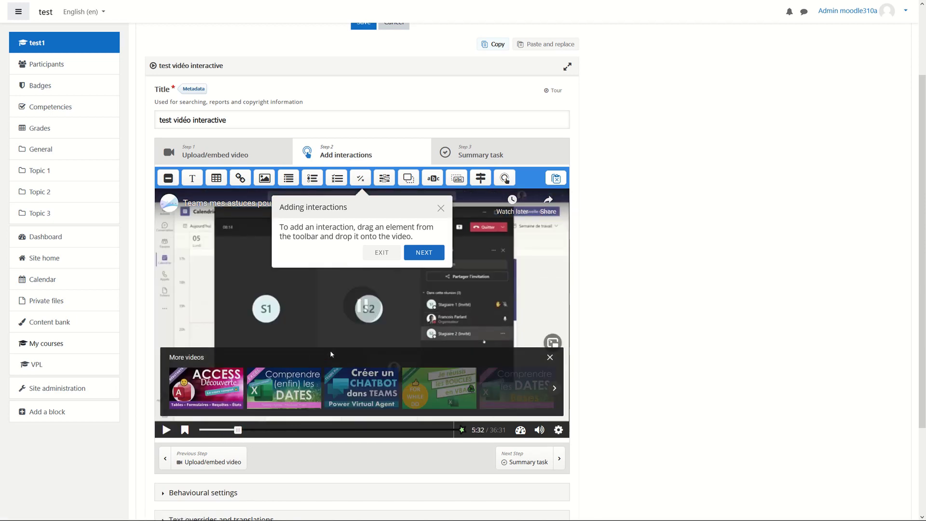
left_click(549, 356)
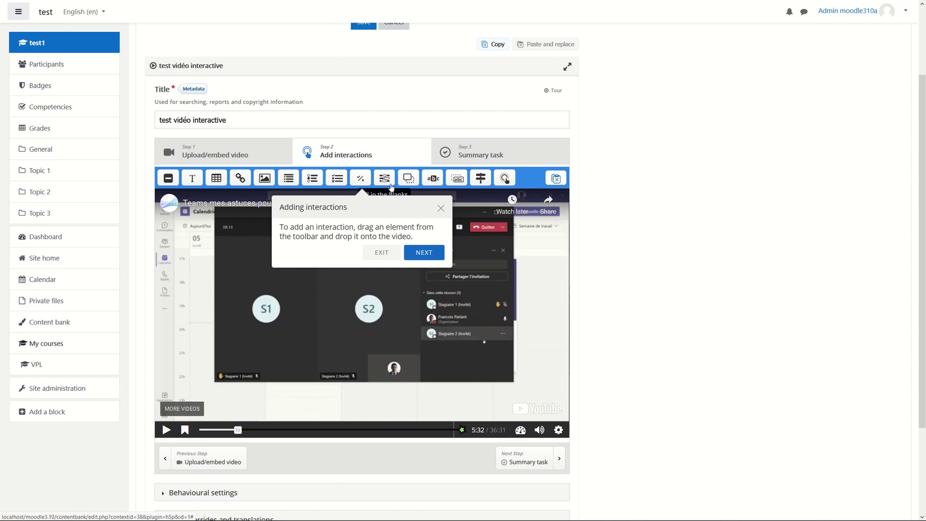
left_click_drag(327, 179, 362, 304)
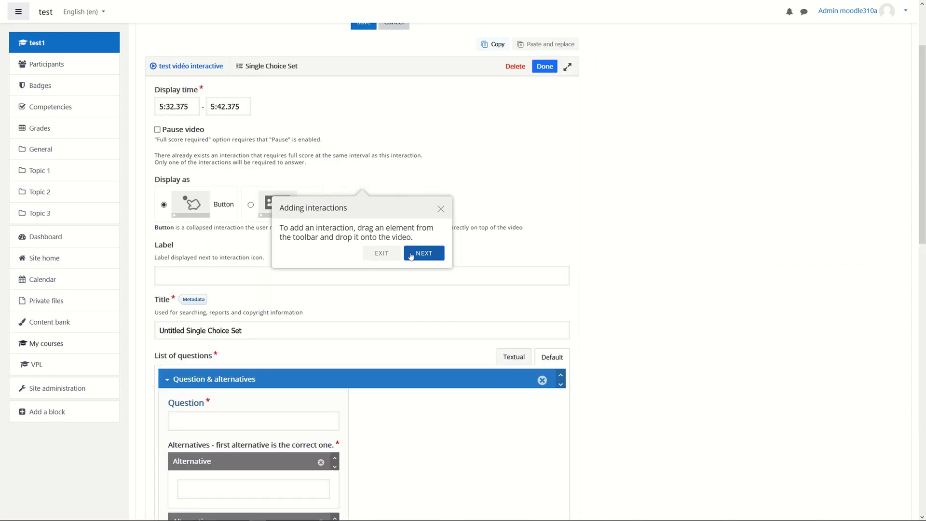
scroll(344, 332, "down", 2)
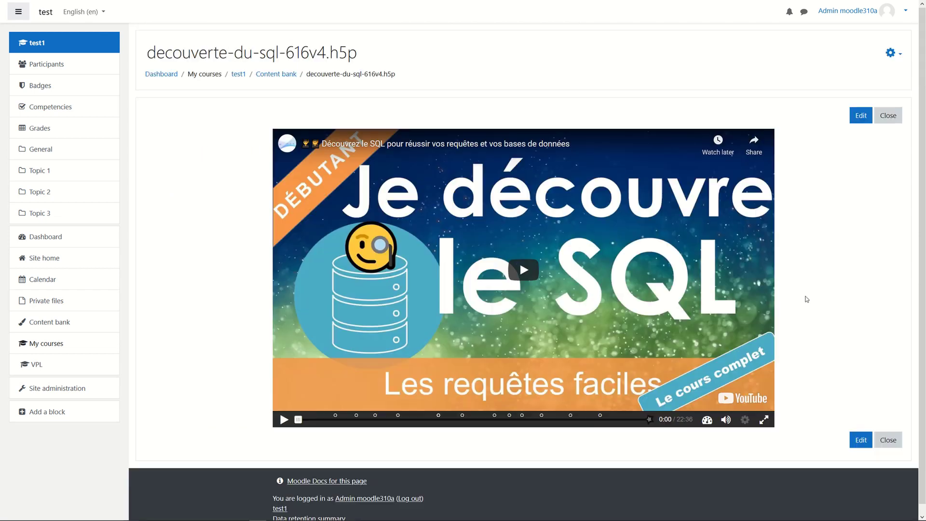
Jump to the 'Complétez les blancs' SQL exercise marker at 6:35 in the interactive video.
left_click(398, 418)
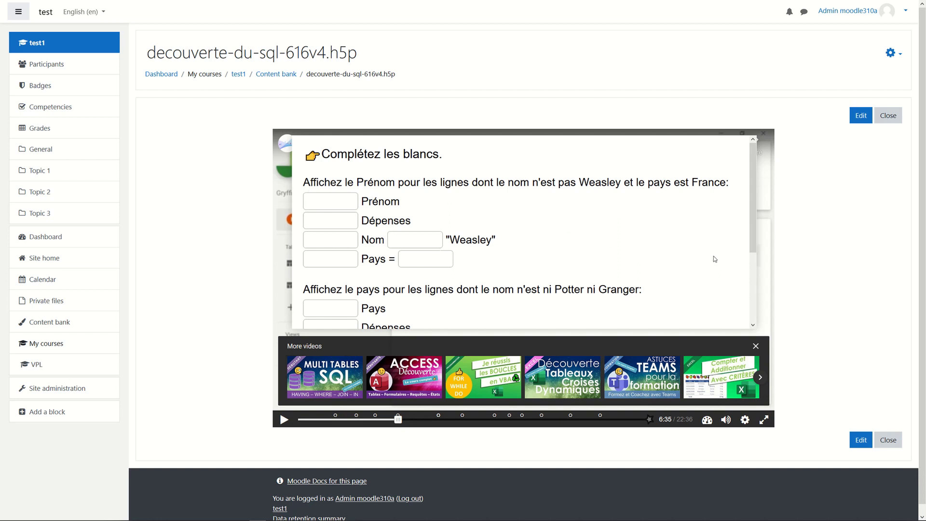
scroll(715, 259, "down", 1)
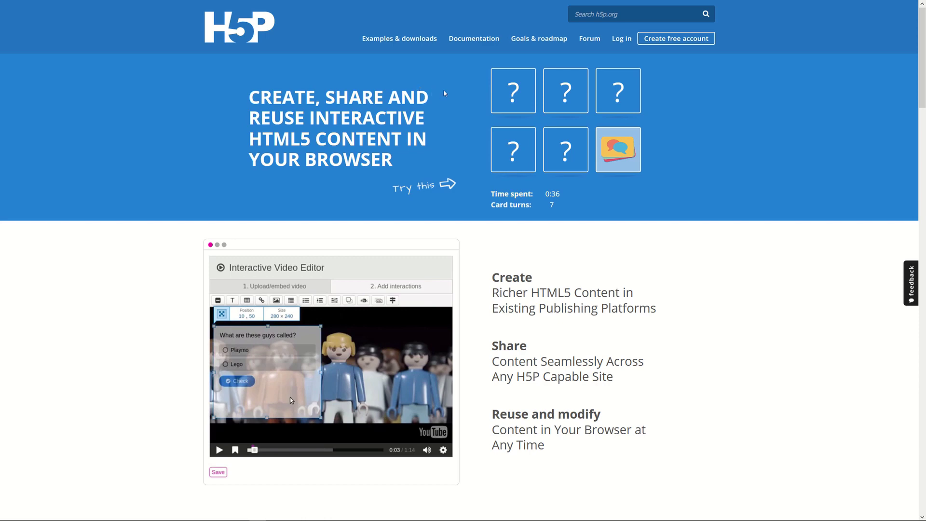
Flip three cards in the H5P.org memory game demo.
left_click(513, 91)
left_click(569, 96)
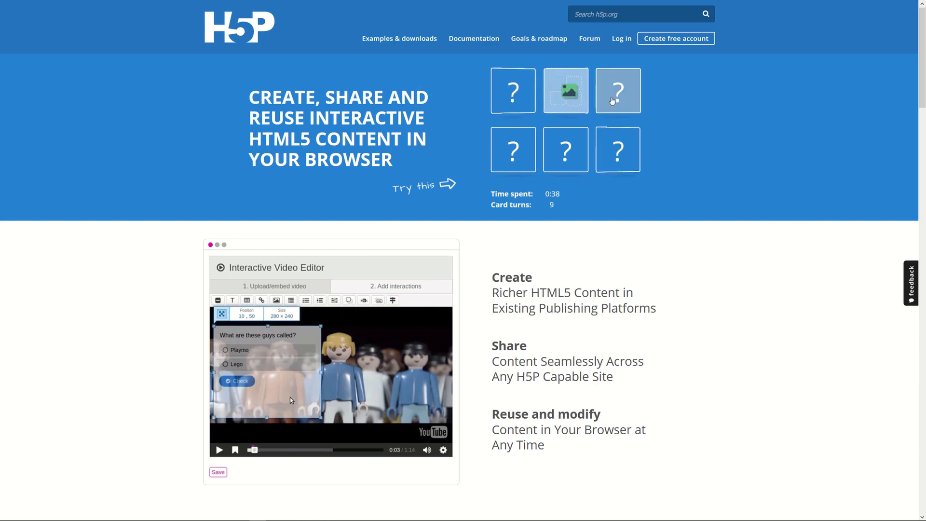
left_click(612, 101)
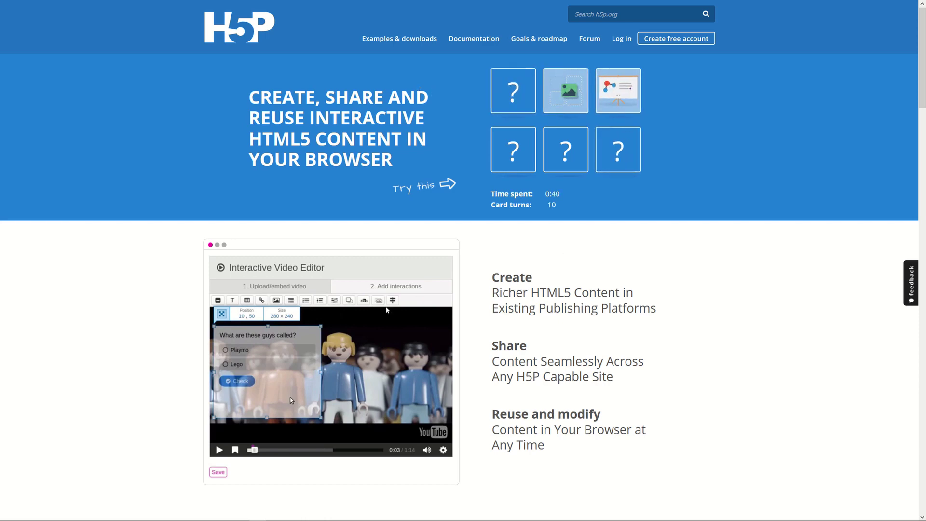
Browse the H5P Examples & Downloads page down to the Content Types grid.
left_click(399, 38)
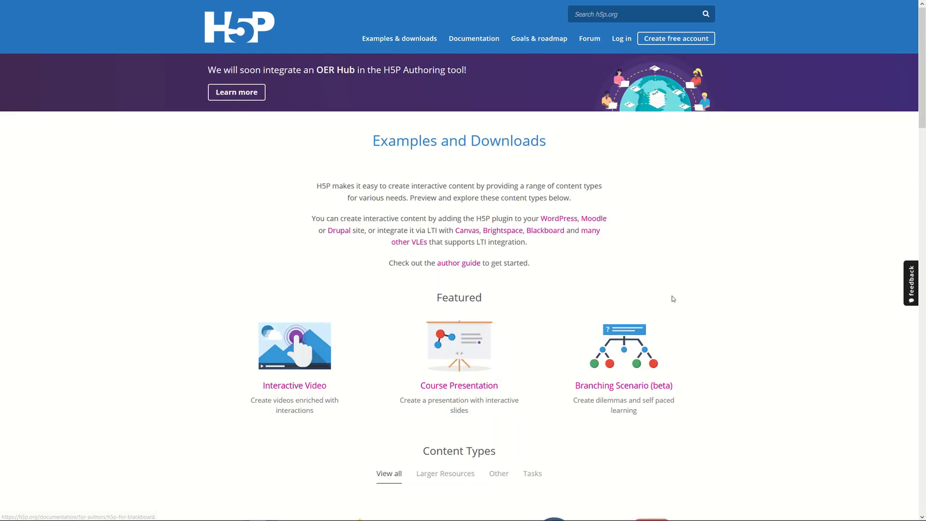
scroll(672, 298, "down", 4)
scroll(526, 232, "down", 4)
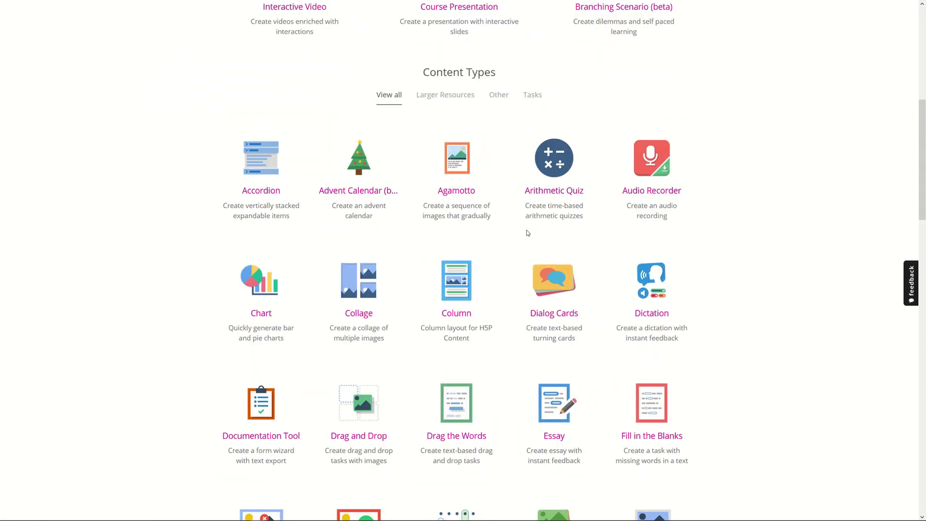
scroll(508, 341, "down", 3)
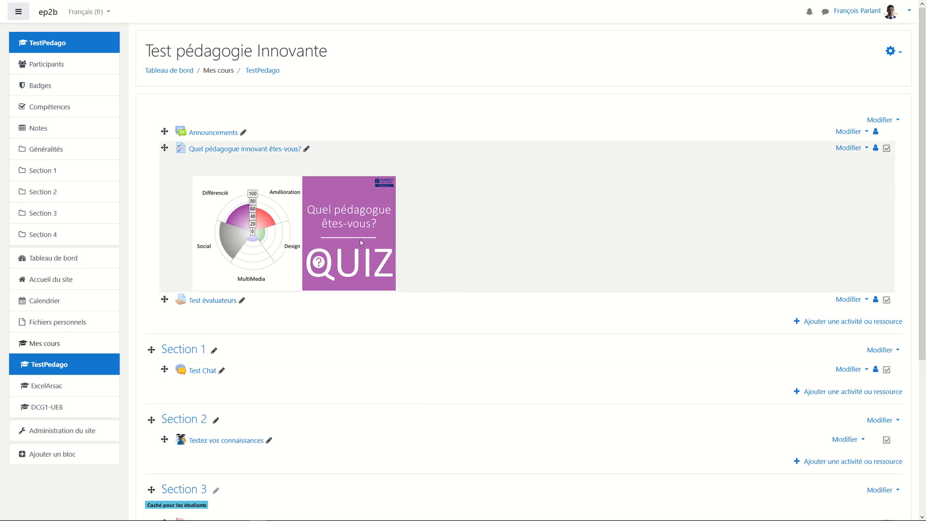
Open the 'Quel pédagogue innovant êtes-vous?' questionnaire's responses and show 'Votre réponse' against all participants.
left_click(229, 149)
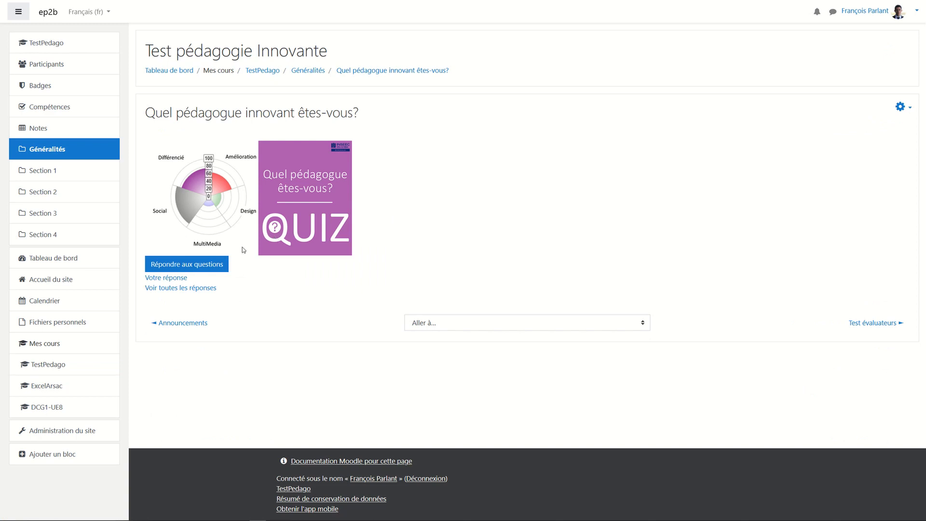
left_click(193, 288)
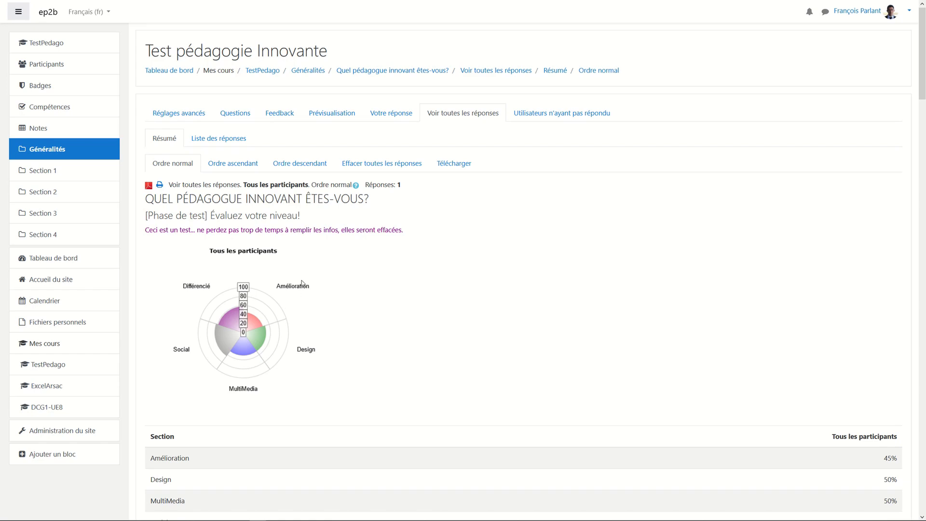
left_click(389, 123)
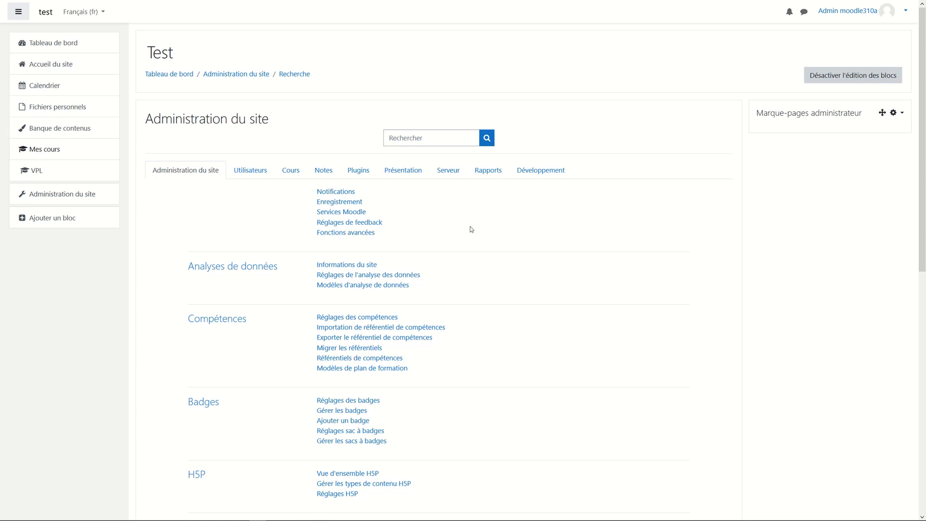
Open the Présentation tab of Administration du site.
left_click(408, 175)
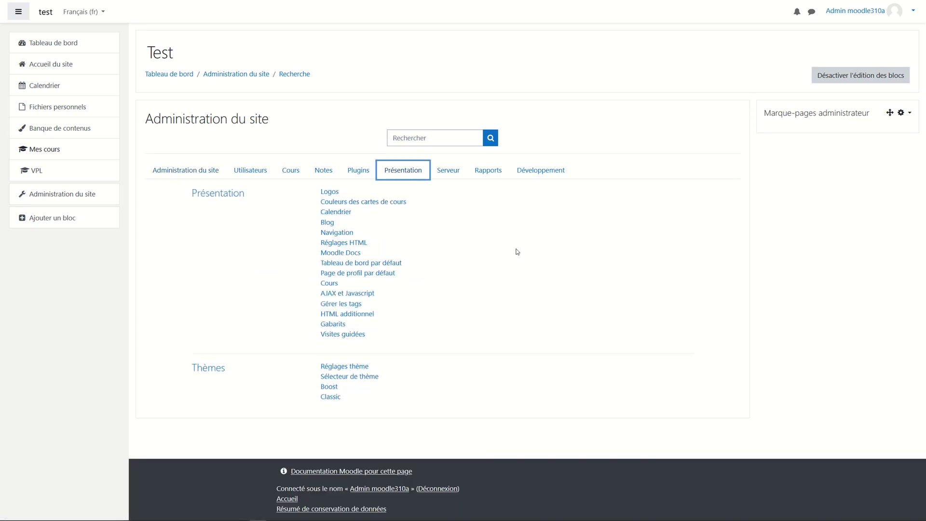